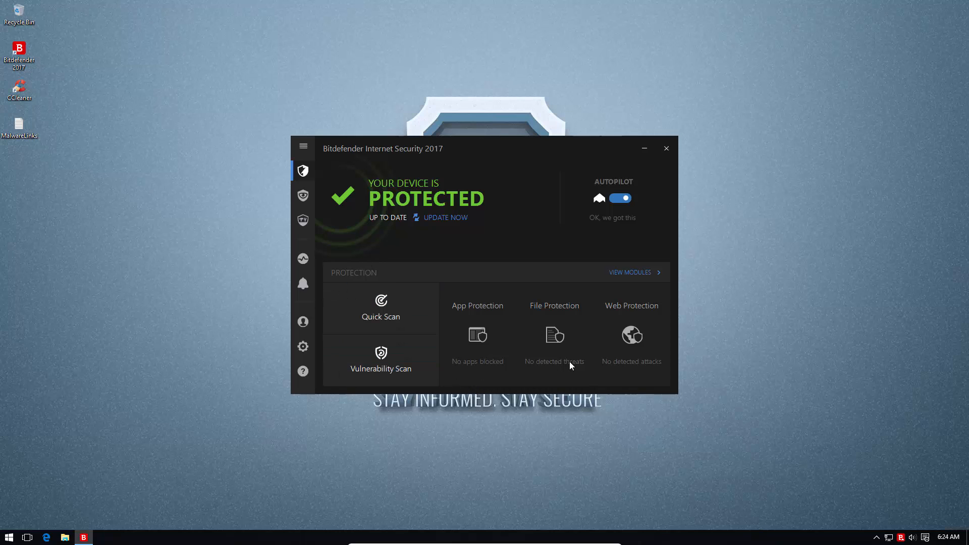
Look through the Protection modules and the Privacy and Tools sections, then return to the Protection overview.
{"action": "left_click", "coordinate": [643, 274]}
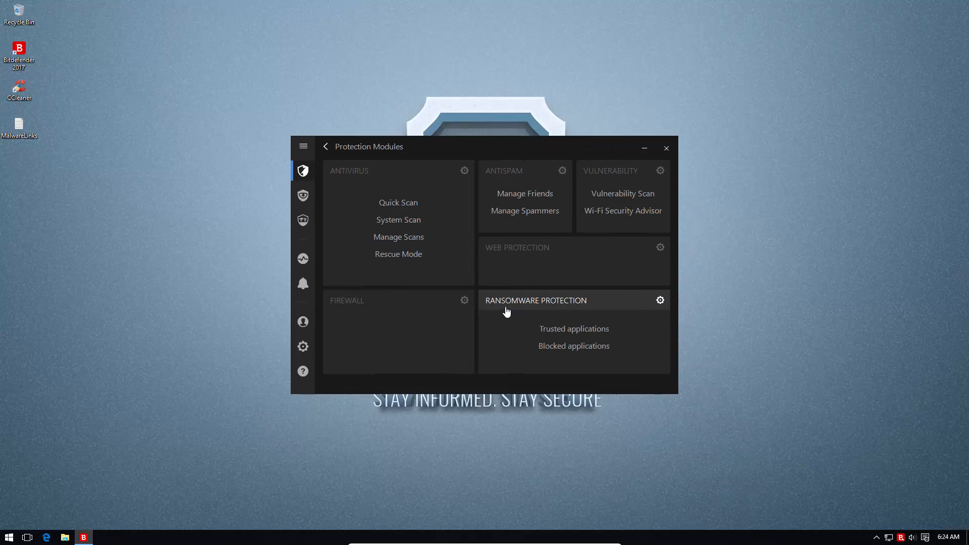
{"action": "left_click", "coordinate": [303, 146]}
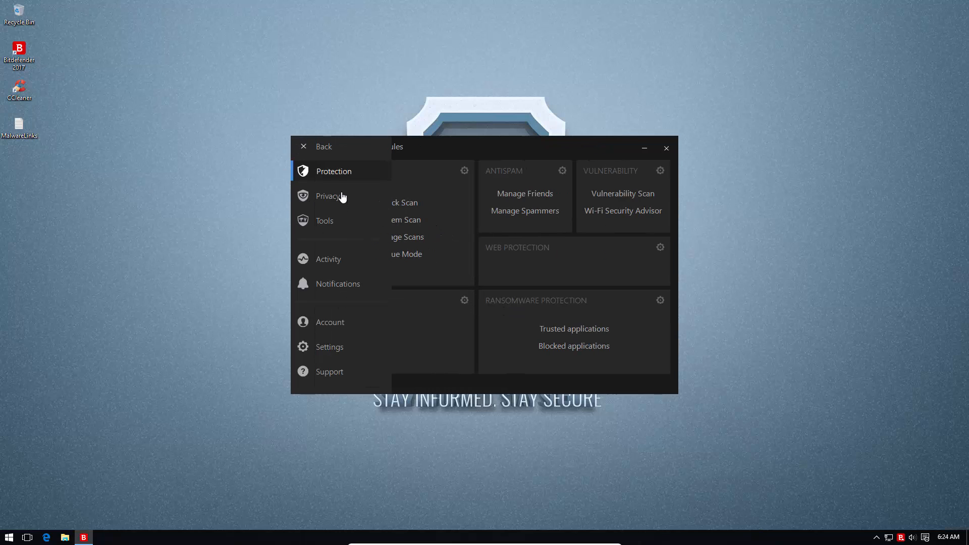
{"action": "left_click", "coordinate": [338, 196]}
{"action": "left_click", "coordinate": [303, 146]}
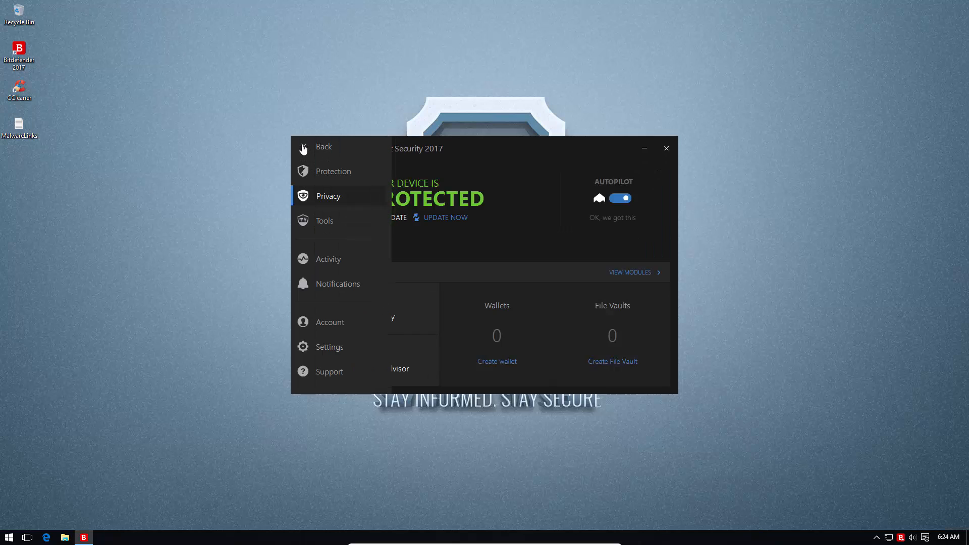
{"action": "left_click", "coordinate": [326, 220]}
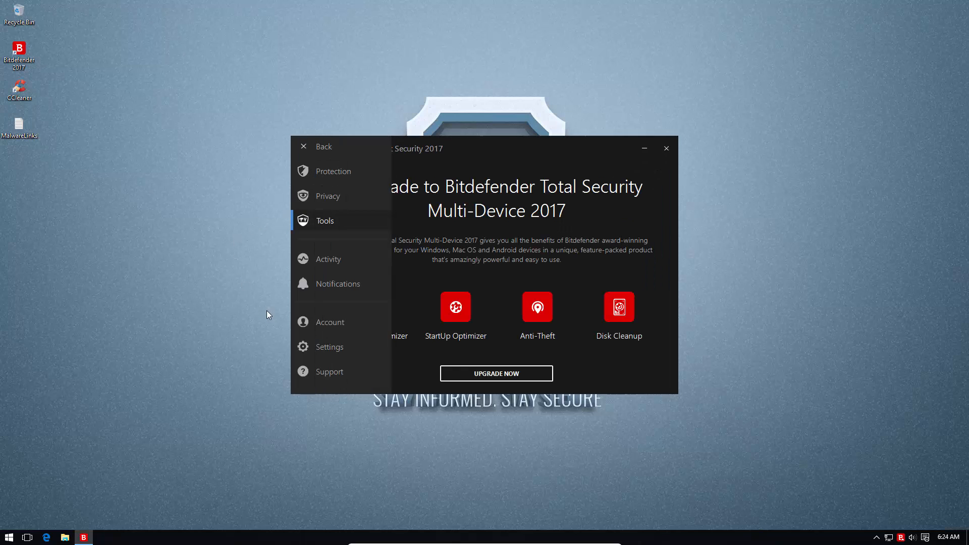
{"action": "left_click", "coordinate": [327, 171]}
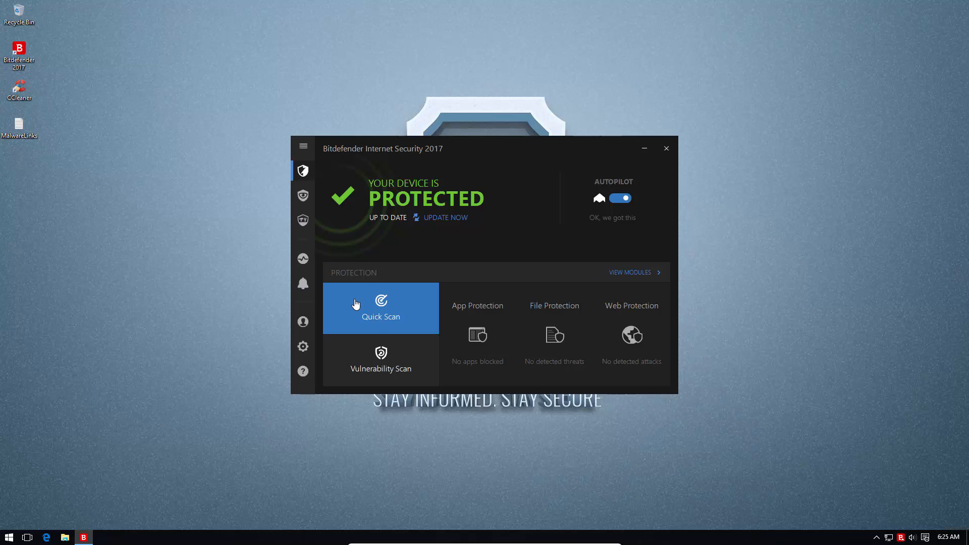
Check the Wi-Fi Security Advisor and the Antivirus shield settings among the protection modules.
{"action": "left_click", "coordinate": [639, 274]}
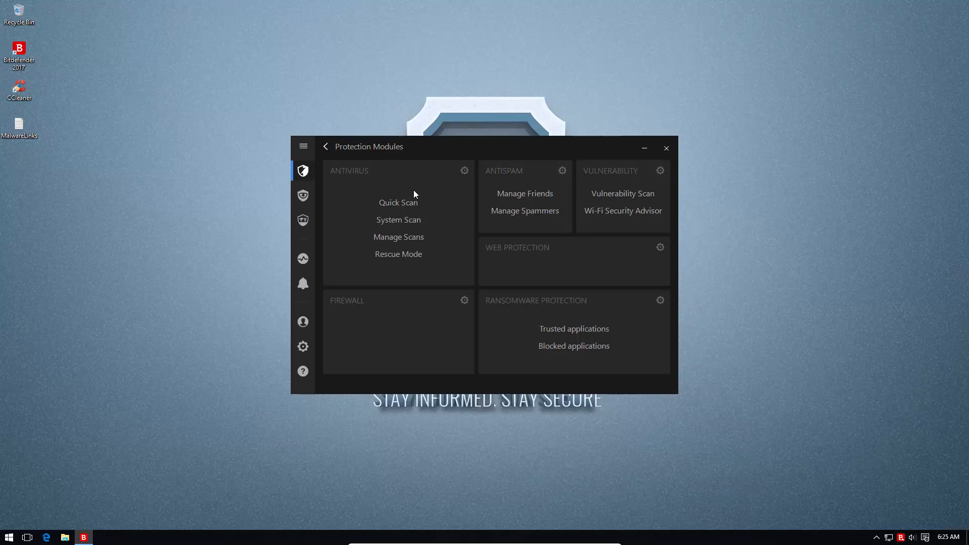
{"action": "left_click", "coordinate": [613, 216]}
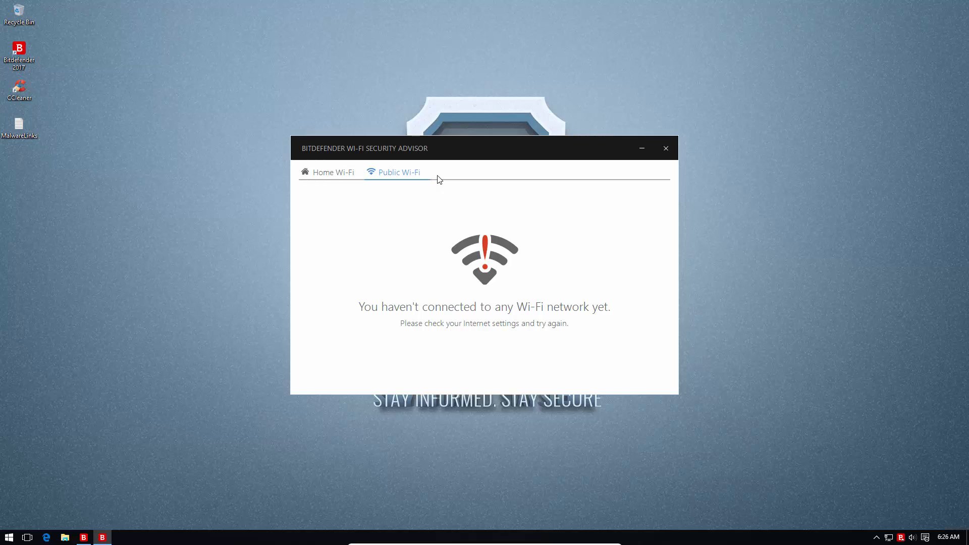
{"action": "left_click", "coordinate": [665, 149]}
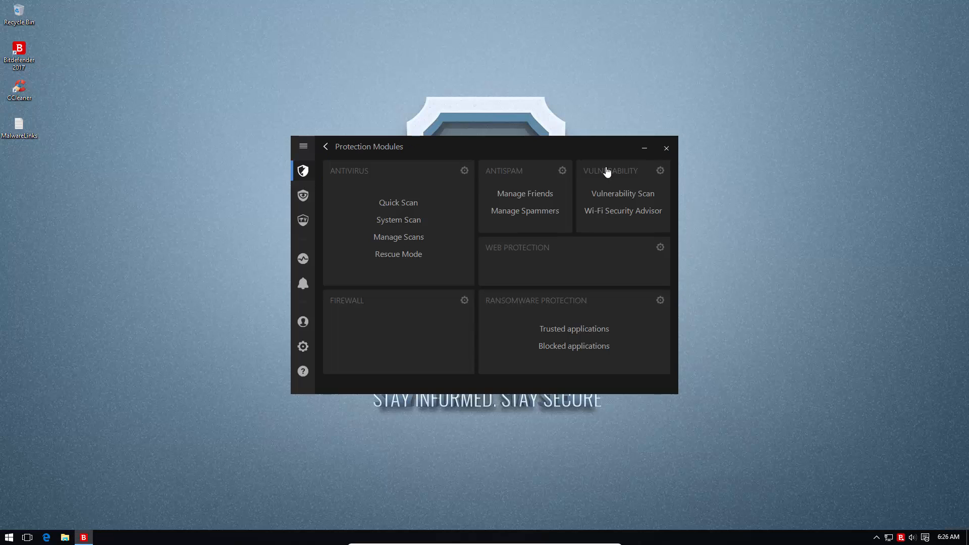
{"action": "left_click", "coordinate": [464, 171]}
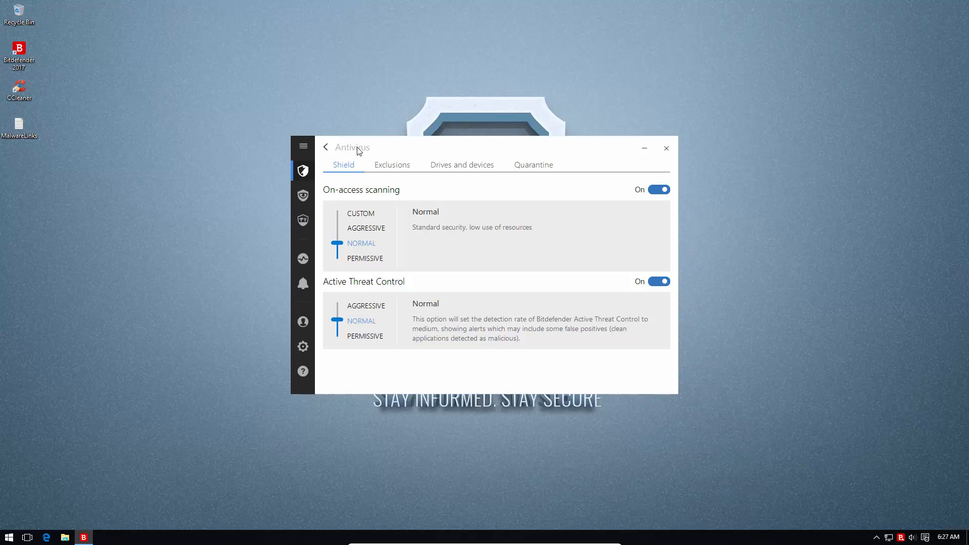
{"action": "left_click", "coordinate": [326, 146]}
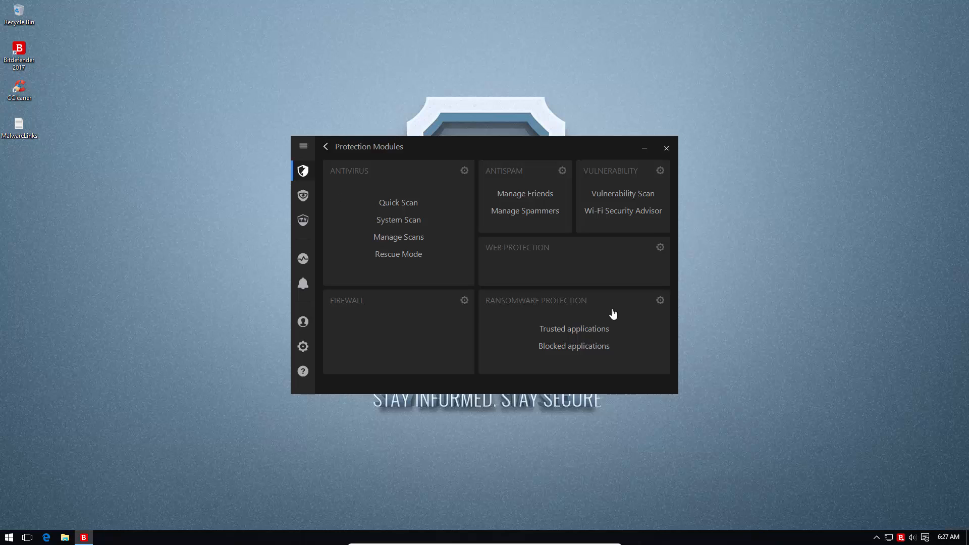
Turn on Ransomware Protection and start a product update from the Protection overview.
{"action": "left_click", "coordinate": [659, 301]}
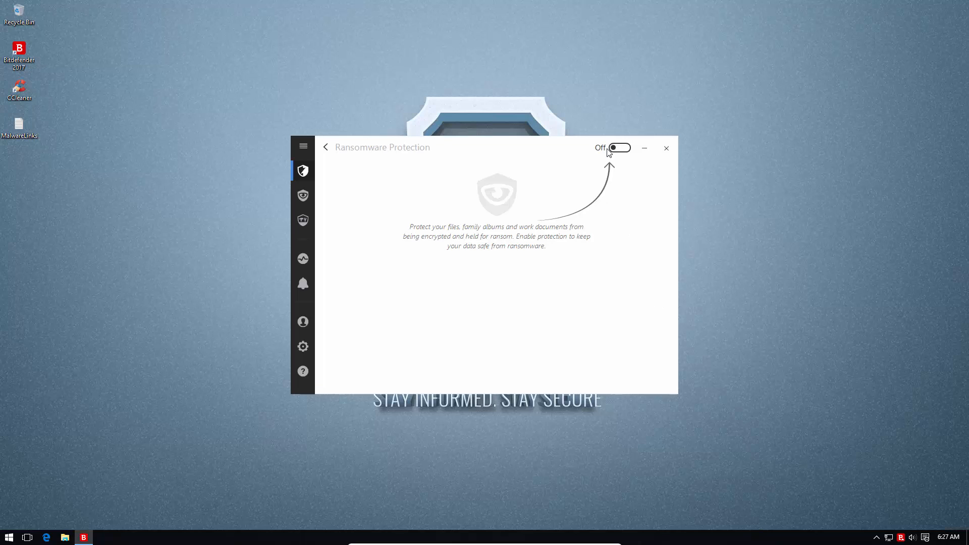
{"action": "left_click", "coordinate": [620, 147]}
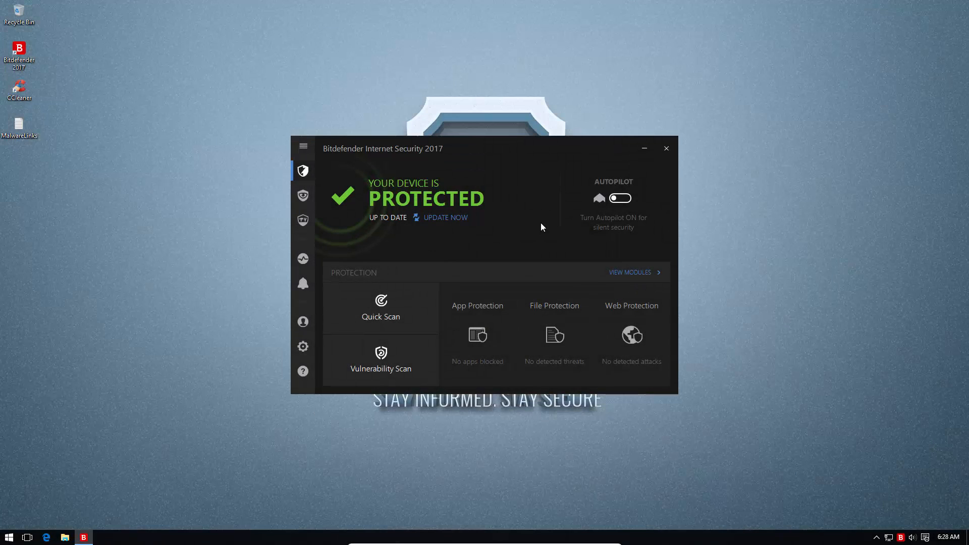
{"action": "left_click", "coordinate": [447, 219]}
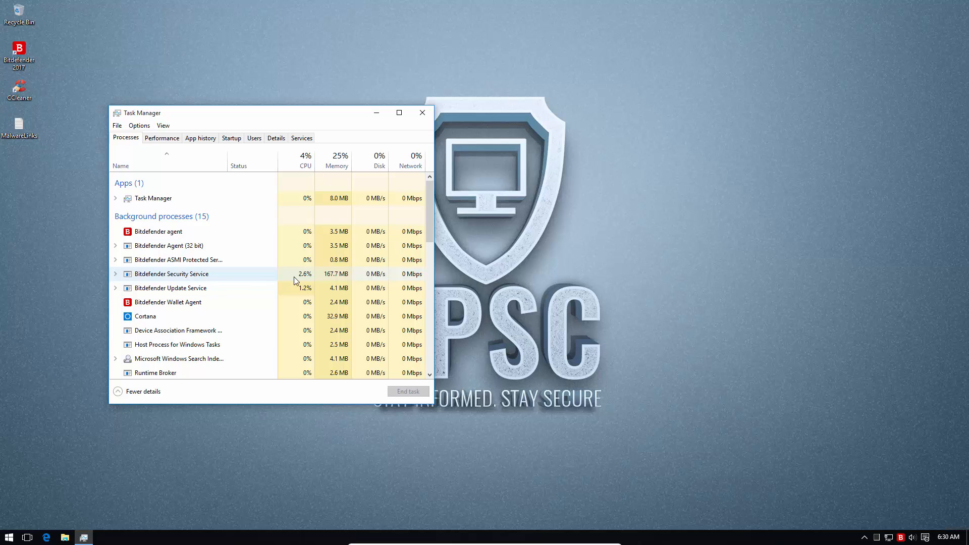
Close Task Manager and open the MalwareLinks text file from the desktop.
{"action": "left_click", "coordinate": [423, 113]}
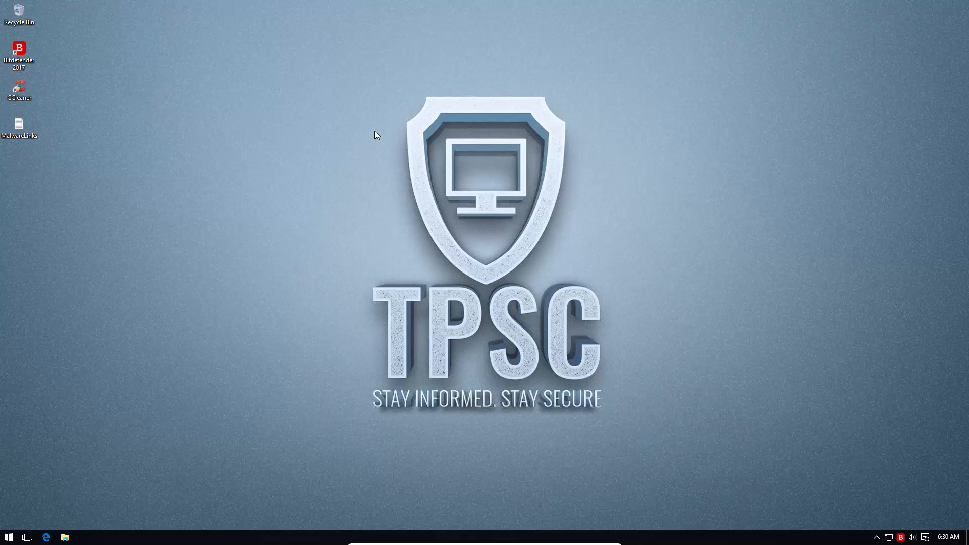
{"action": "double_click", "coordinate": [20, 124]}
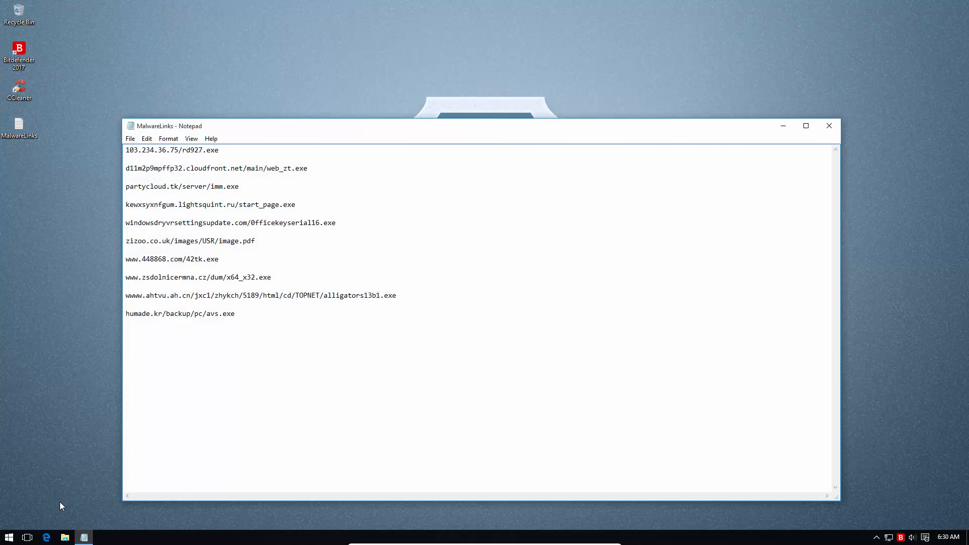
Copy the first link, 103.234.36.75/rd927.exe, from the MalwareLinks file and load it in Edge.
{"action": "left_click", "coordinate": [46, 537]}
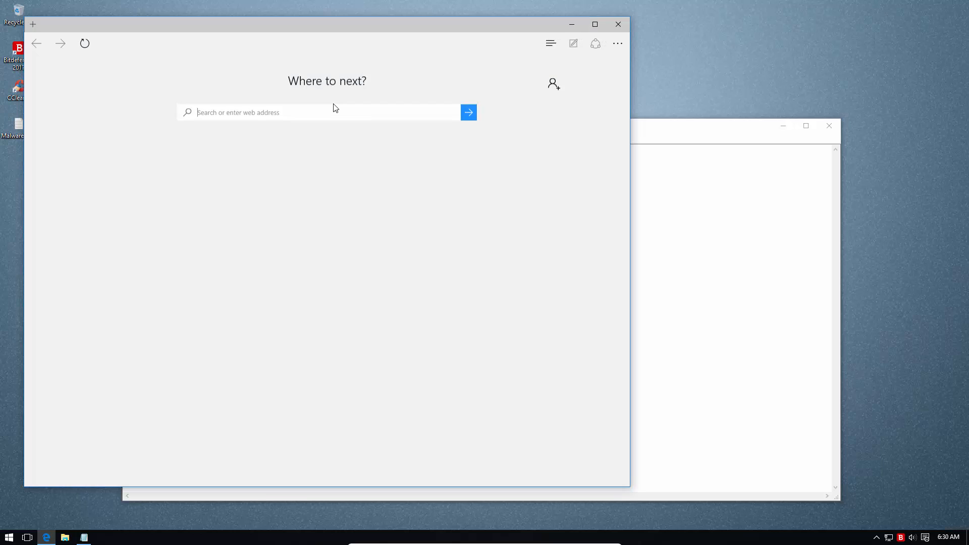
{"action": "left_click", "coordinate": [615, 192]}
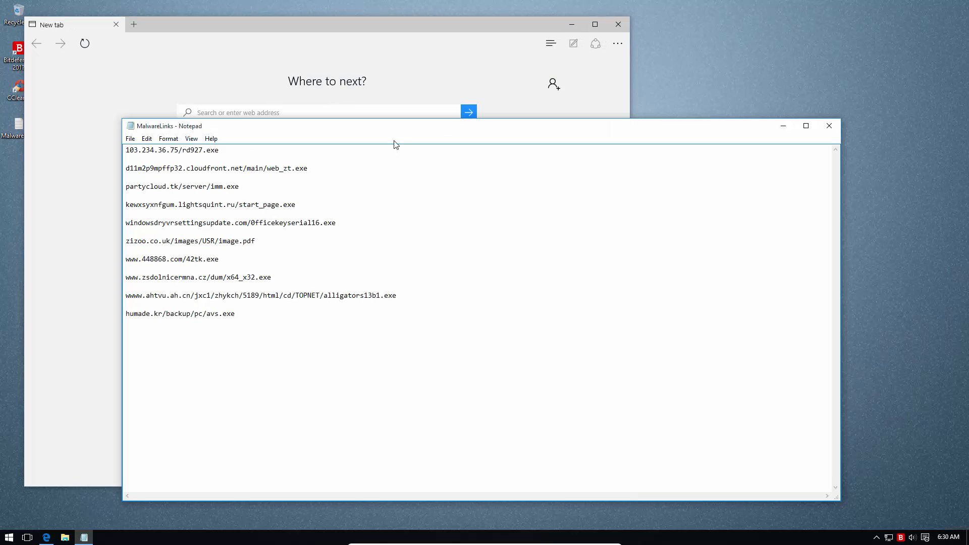
{"action": "left_click_drag", "start_coordinate": [398, 132], "coordinate": [493, 136]}
{"action": "left_click_drag", "start_coordinate": [314, 154], "coordinate": [186, 155]}
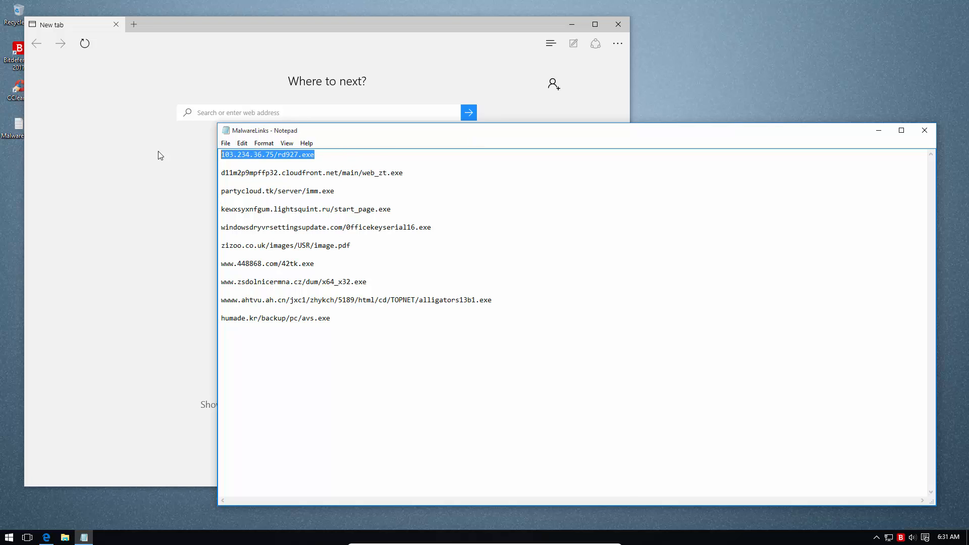
{"action": "left_click", "coordinate": [123, 101]}
{"action": "left_click", "coordinate": [84, 44]}
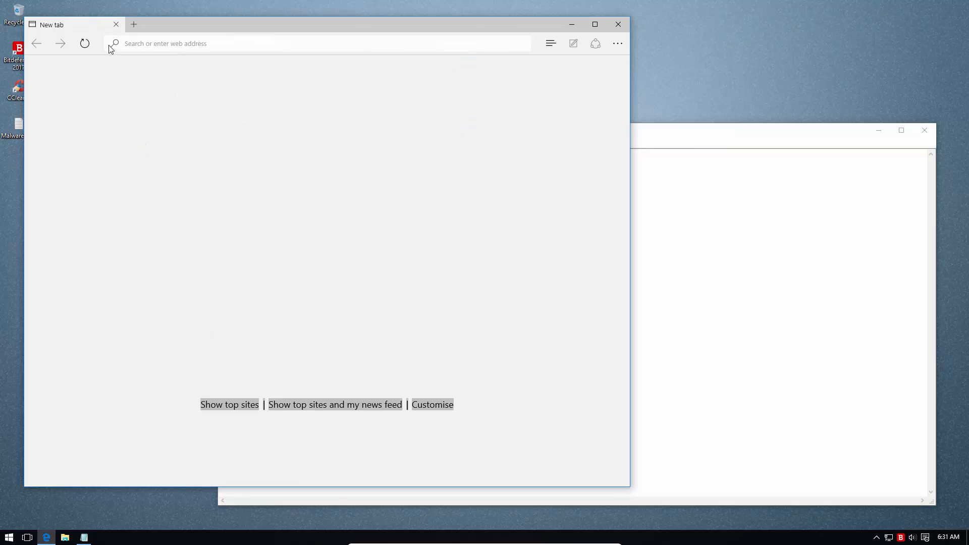
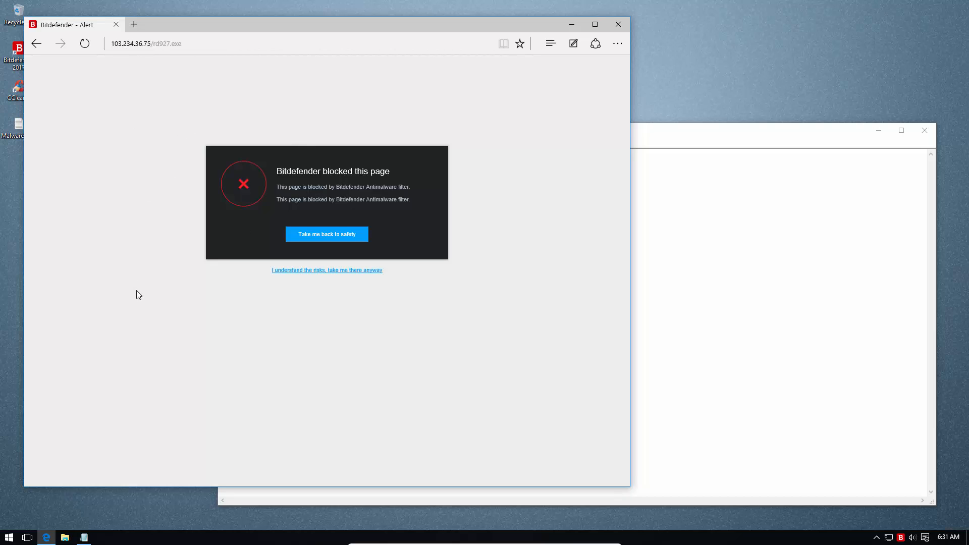
Copy the second link, d11m2p9mpffp32.cloudfront.net/main/web_zt.exe, from the MalwareLinks file and load it in Edge.
{"action": "left_click", "coordinate": [755, 271]}
{"action": "left_click", "coordinate": [212, 79]}
{"action": "left_click", "coordinate": [690, 229]}
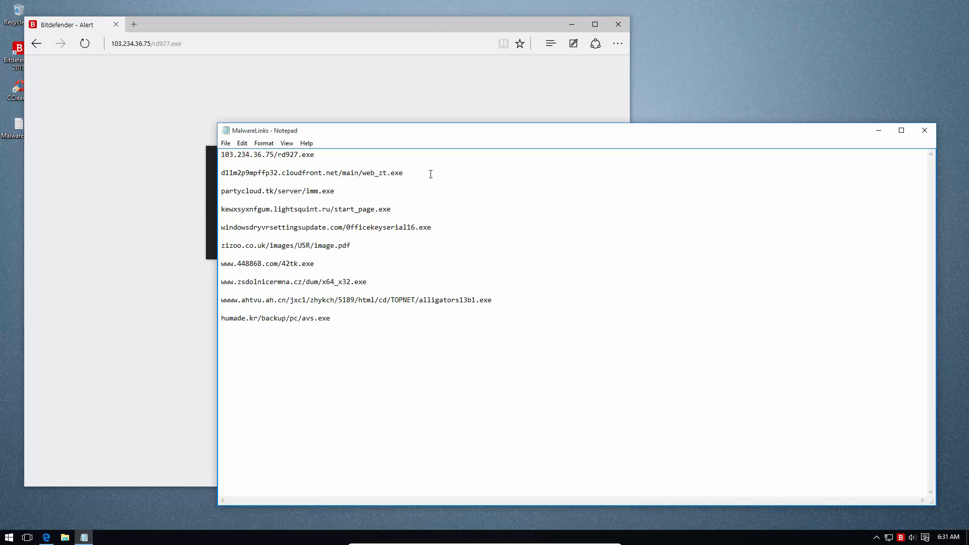
{"action": "left_click_drag", "start_coordinate": [430, 174], "coordinate": [430, 162]}
{"action": "key", "text": "ctrl+c"}
{"action": "left_click", "coordinate": [84, 174]}
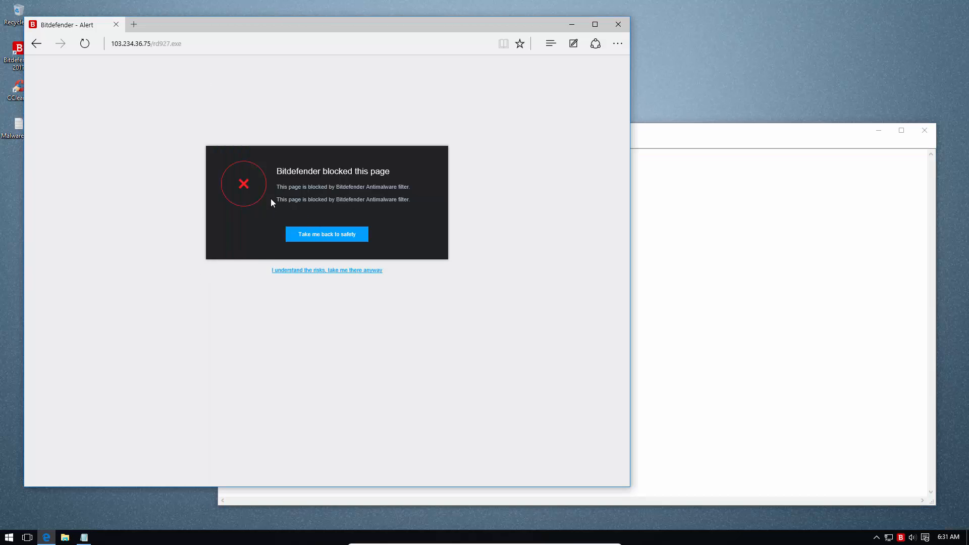
{"action": "left_click", "coordinate": [126, 44]}
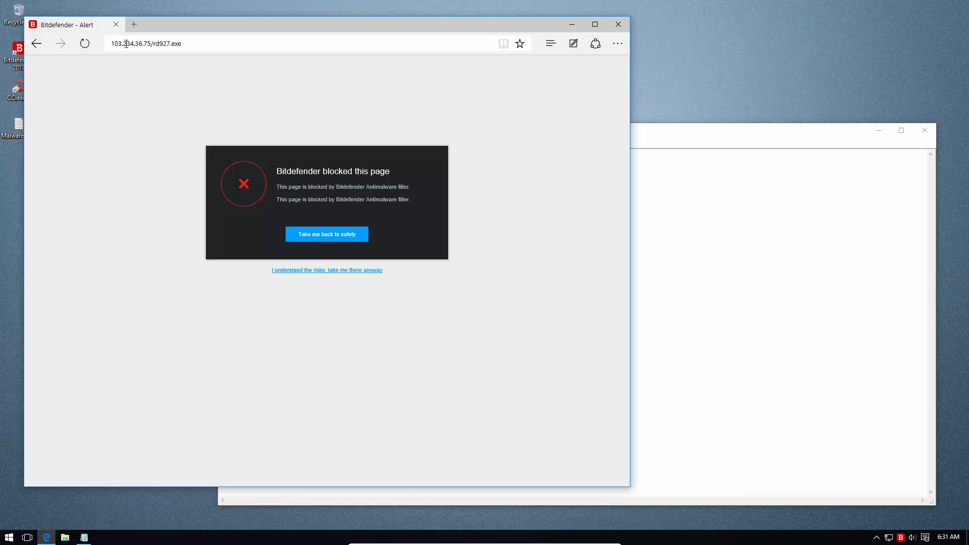
{"action": "key", "text": "ctrl+v"}
{"action": "key", "text": "Return"}
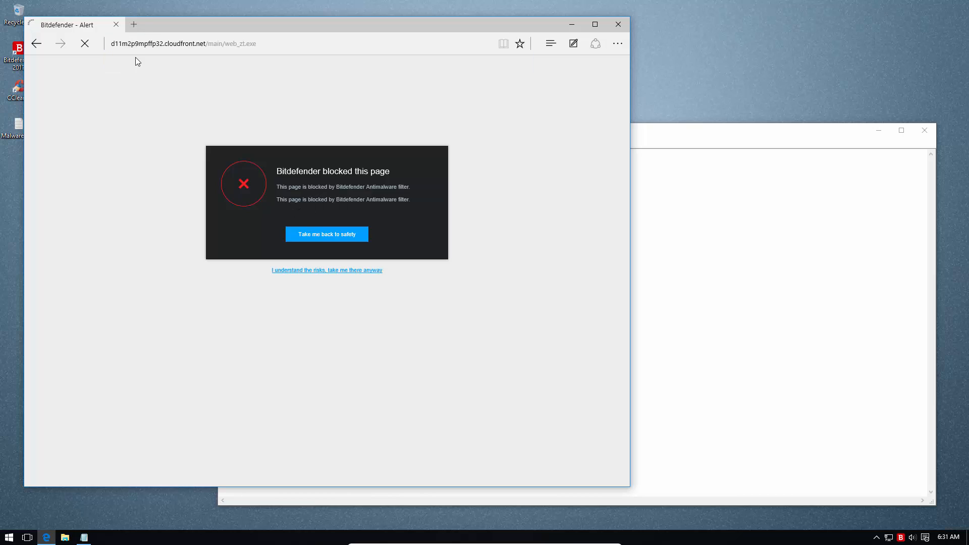
Copy the third link, partycloud.tk/server/imm.exe, from the MalwareLinks file and load it in Edge.
{"action": "left_click", "coordinate": [697, 223]}
{"action": "left_click_drag", "start_coordinate": [335, 191], "coordinate": [221, 190]}
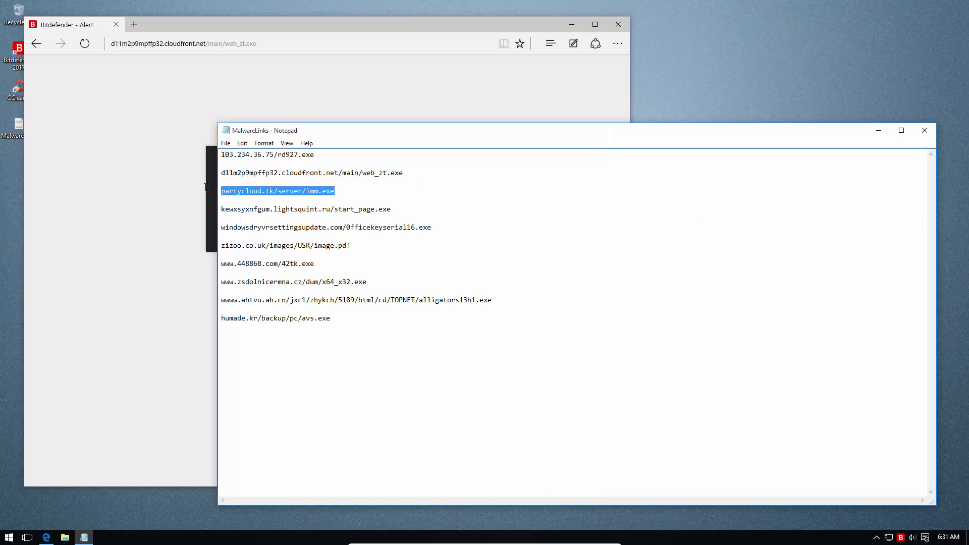
{"action": "left_click", "coordinate": [81, 180]}
{"action": "left_click", "coordinate": [157, 198]}
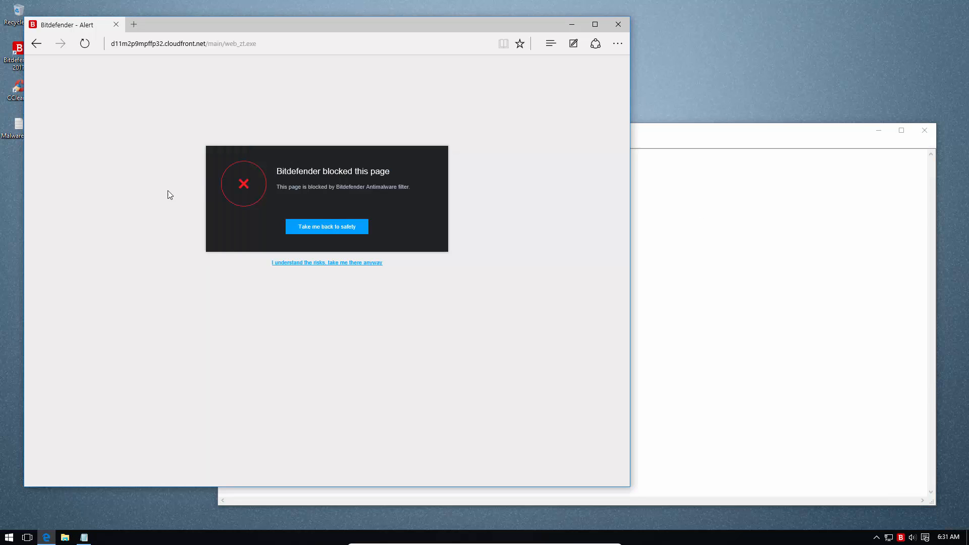
{"action": "left_click", "coordinate": [132, 27]}
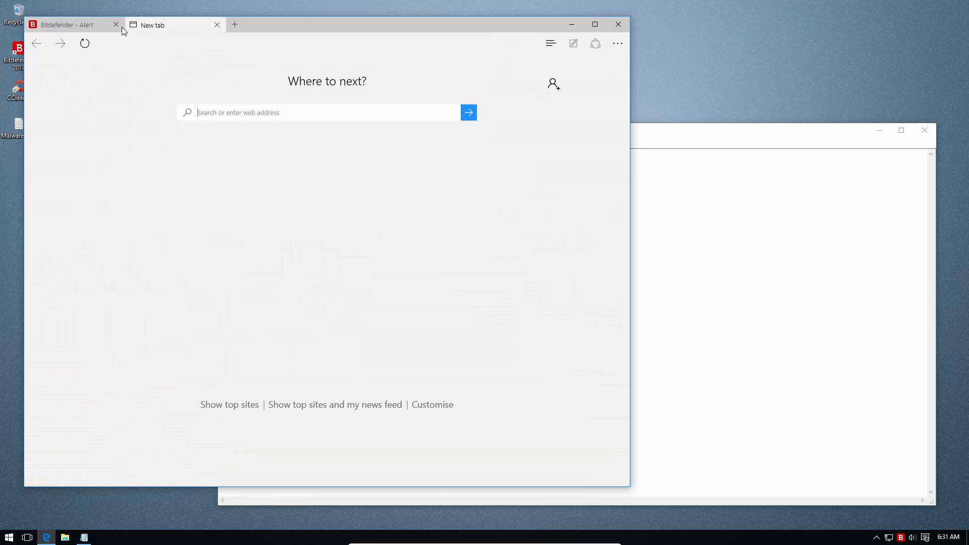
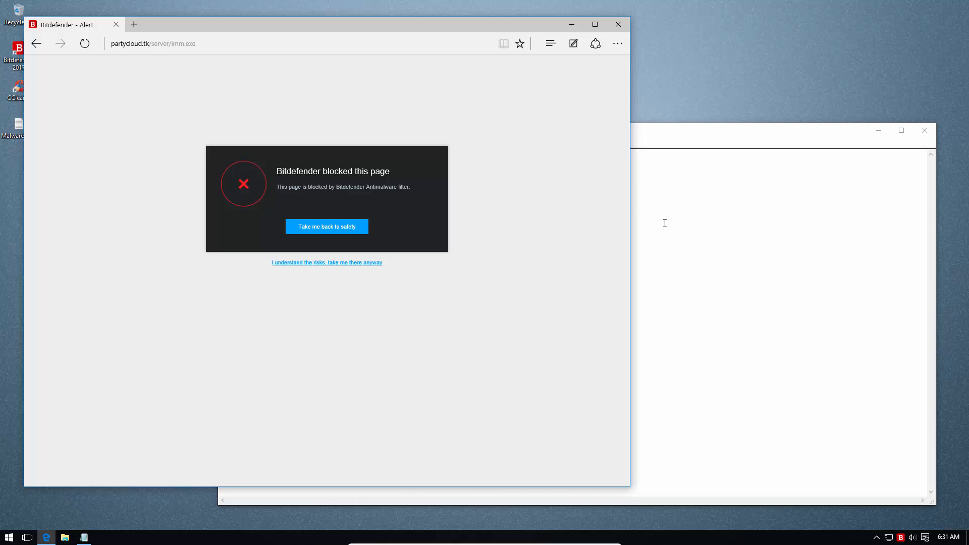
Copy the fourth link, kewxsyxnfgum.lightsquint.ru/start_page.exe, from the MalwareLinks file and load it in Edge.
{"action": "left_click", "coordinate": [650, 219]}
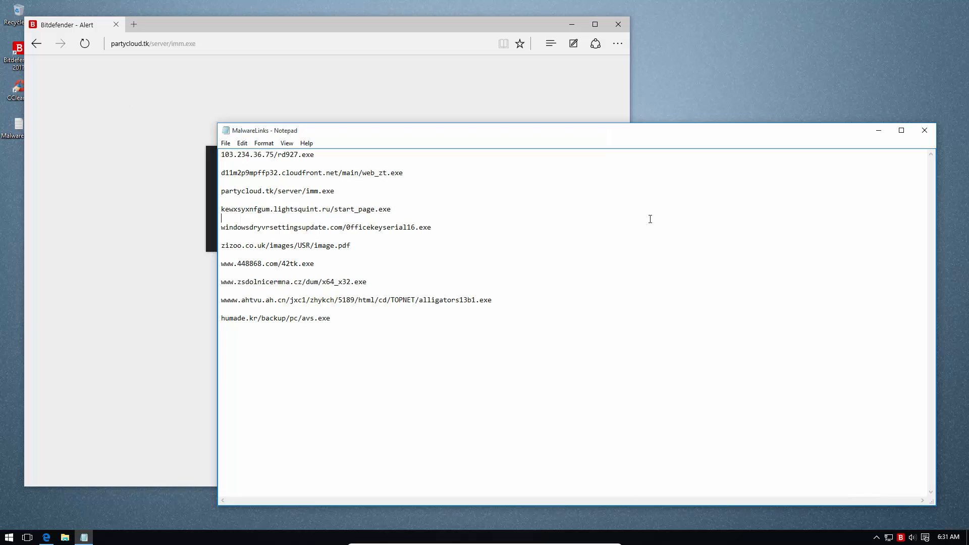
{"action": "left_click_drag", "start_coordinate": [422, 208], "coordinate": [422, 200]}
{"action": "key", "text": "ctrl+c"}
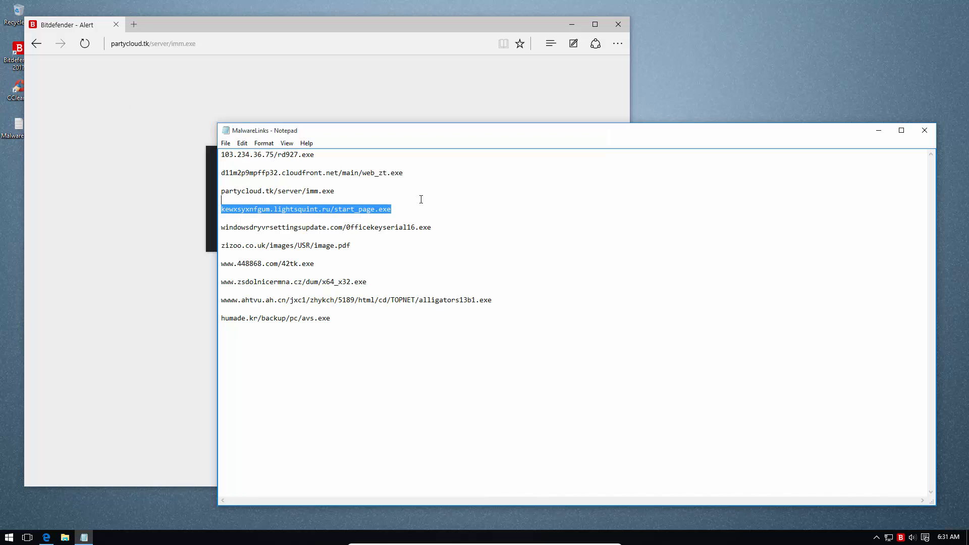
{"action": "left_click", "coordinate": [173, 209]}
{"action": "left_click", "coordinate": [130, 46]}
{"action": "key", "text": "ctrl+v"}
{"action": "key", "text": "Return"}
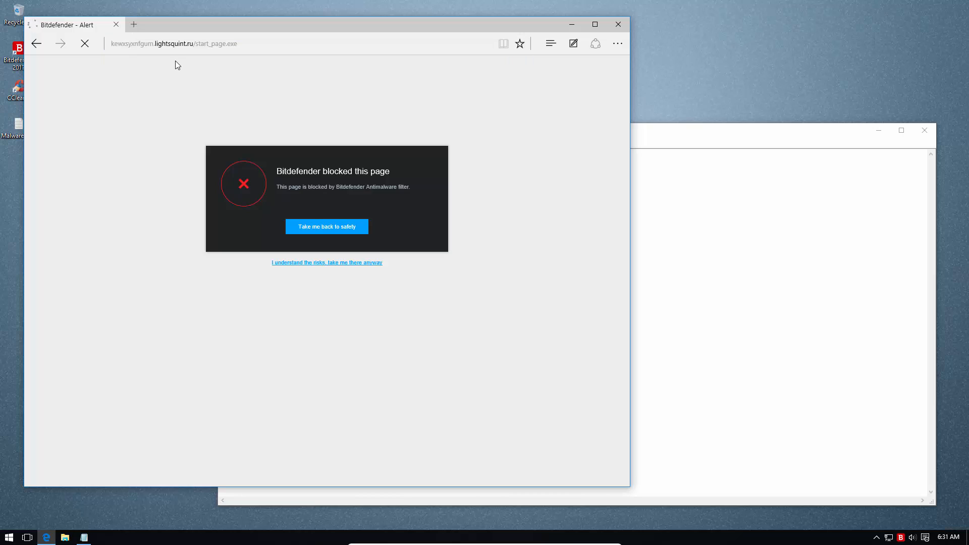
{"action": "left_click", "coordinate": [196, 44]}
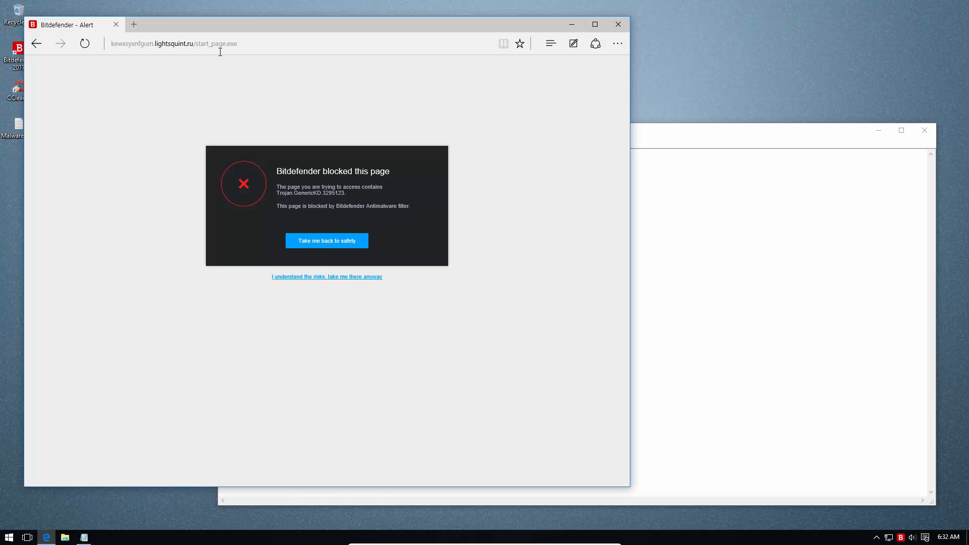
Copy the fifth link, windowsdryvrsettingsupdate.com/0fficekeyserial16.exe, from the MalwareLinks file and load it in Edge.
{"action": "left_click", "coordinate": [694, 208]}
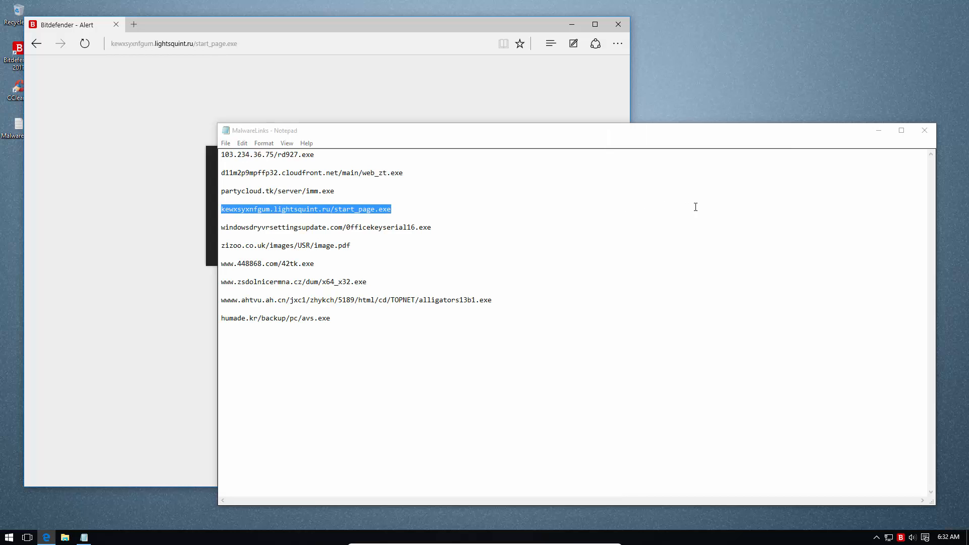
{"action": "double_click", "coordinate": [447, 228]}
{"action": "key", "text": "ctrl+c"}
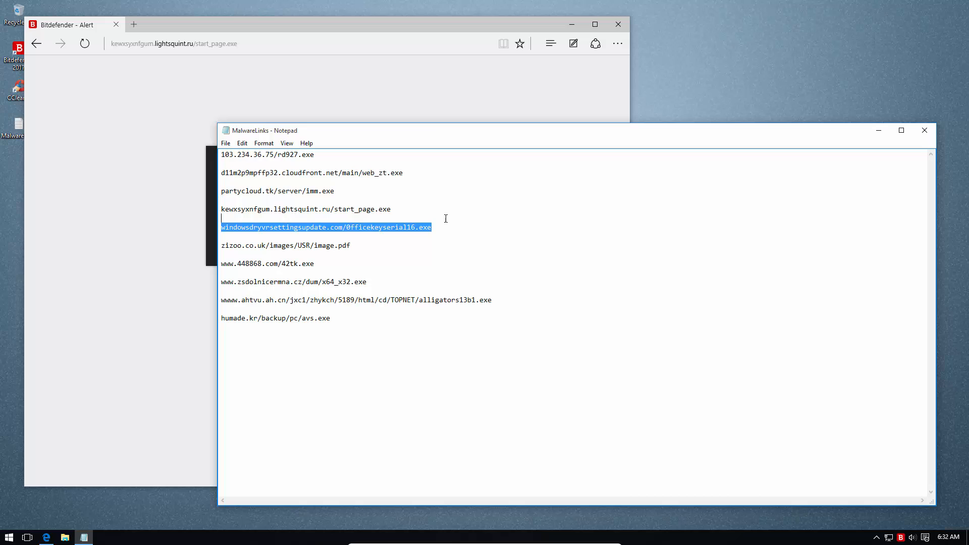
{"action": "left_click", "coordinate": [87, 180]}
{"action": "left_click", "coordinate": [147, 43]}
{"action": "key", "text": "ctrl+v"}
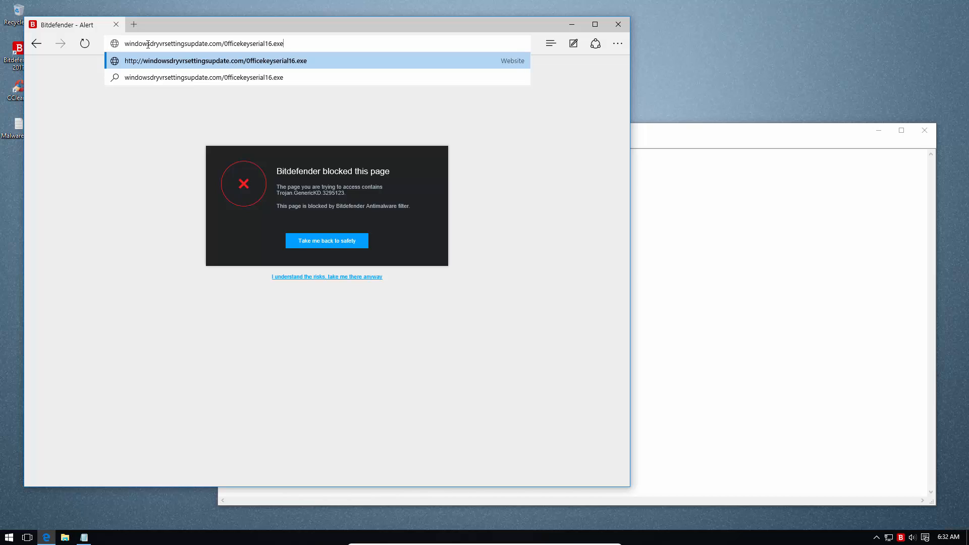
{"action": "key", "text": "Return"}
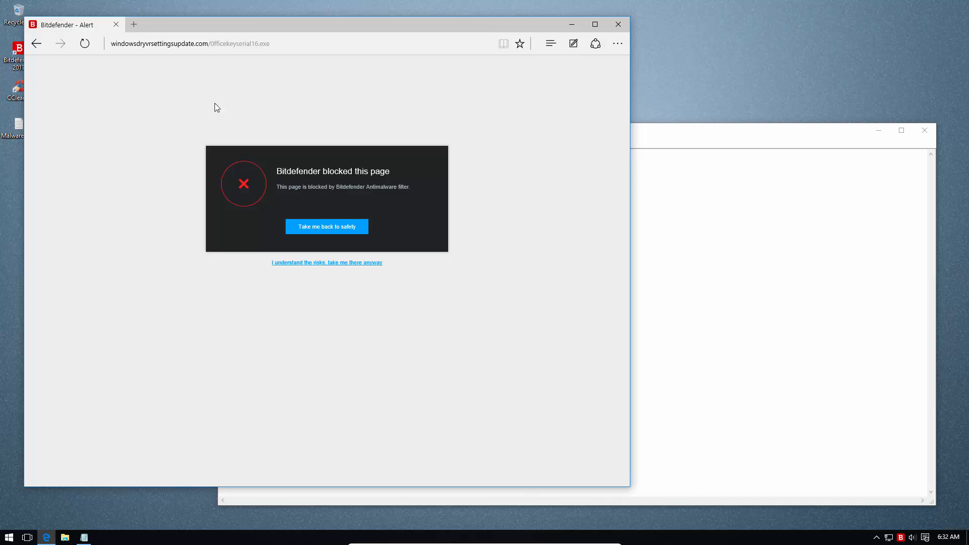
Copy the sixth link, zizoo.co.uk/images/USR/image.pdf, from the MalwareLinks file and load it in Edge.
{"action": "left_click", "coordinate": [738, 234]}
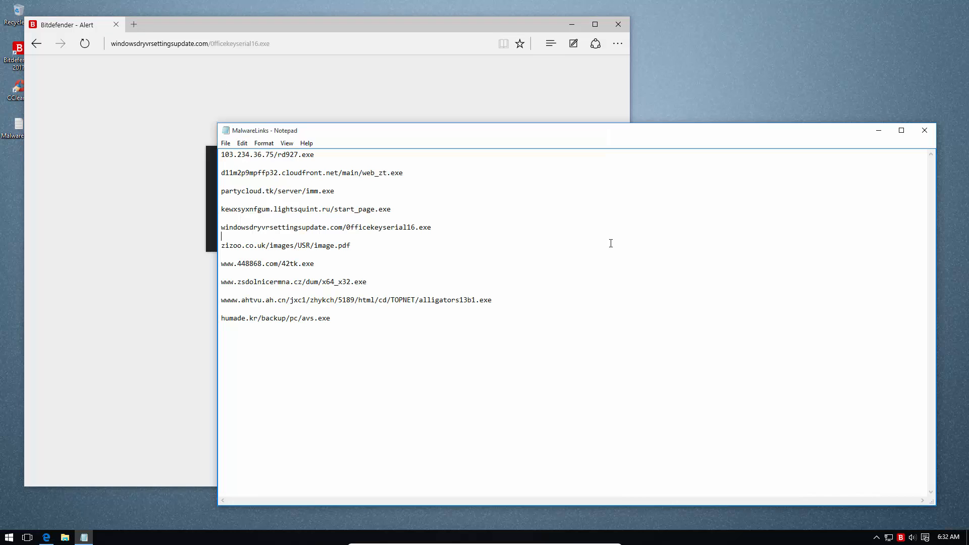
{"action": "left_click_drag", "start_coordinate": [420, 252], "coordinate": [352, 239]}
{"action": "key", "text": "ctrl+c"}
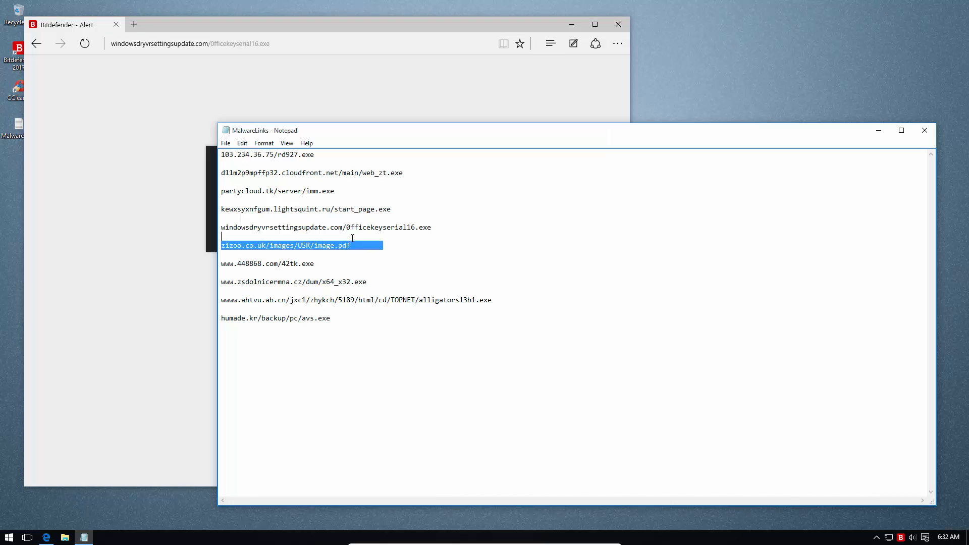
{"action": "left_click", "coordinate": [174, 208]}
{"action": "left_click", "coordinate": [177, 44]}
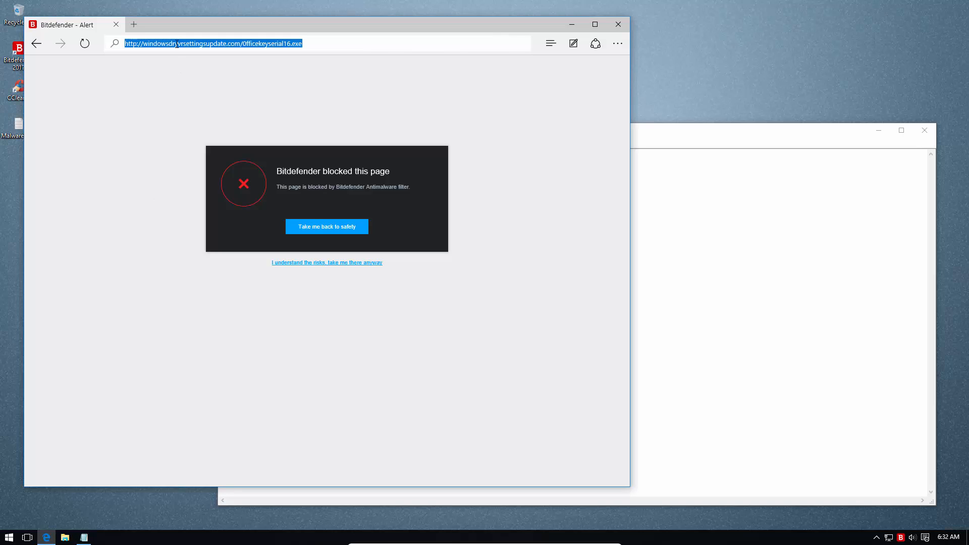
{"action": "key", "text": "ctrl+v"}
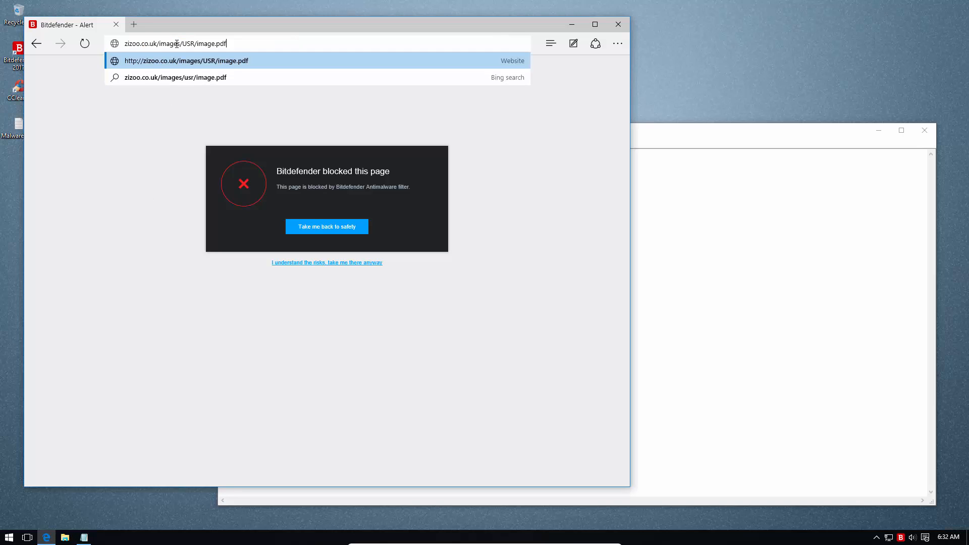
{"action": "key", "text": "Return"}
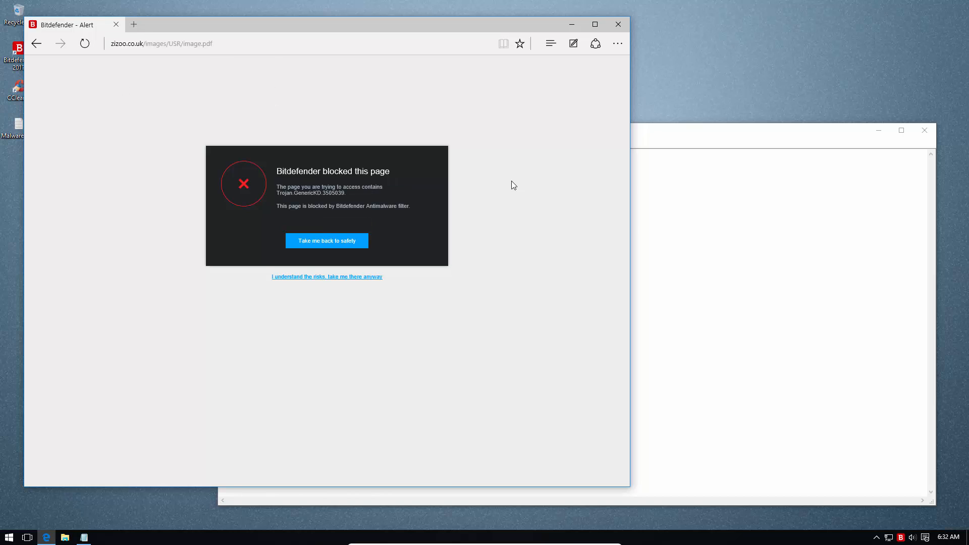
{"action": "left_click", "coordinate": [637, 226]}
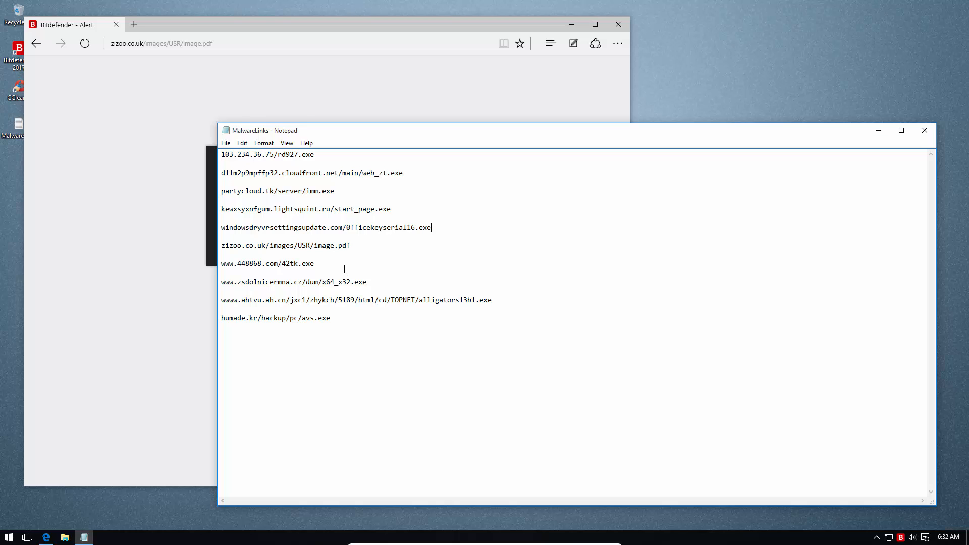
{"action": "left_click_drag", "start_coordinate": [348, 268], "coordinate": [221, 263]}
{"action": "key", "text": "ctrl+c"}
{"action": "left_click", "coordinate": [135, 239]}
{"action": "left_click", "coordinate": [142, 44]}
{"action": "key", "text": "ctrl+v"}
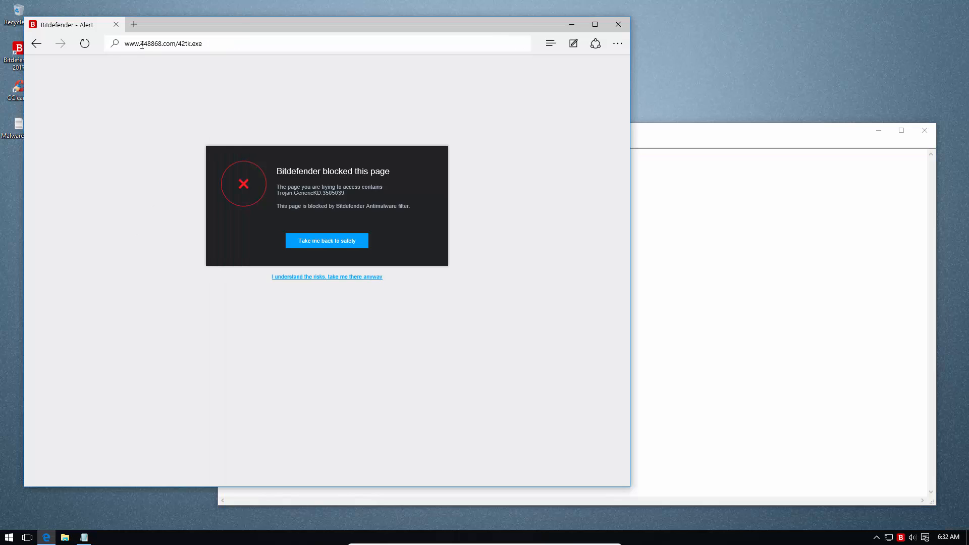
{"action": "key", "text": "Return"}
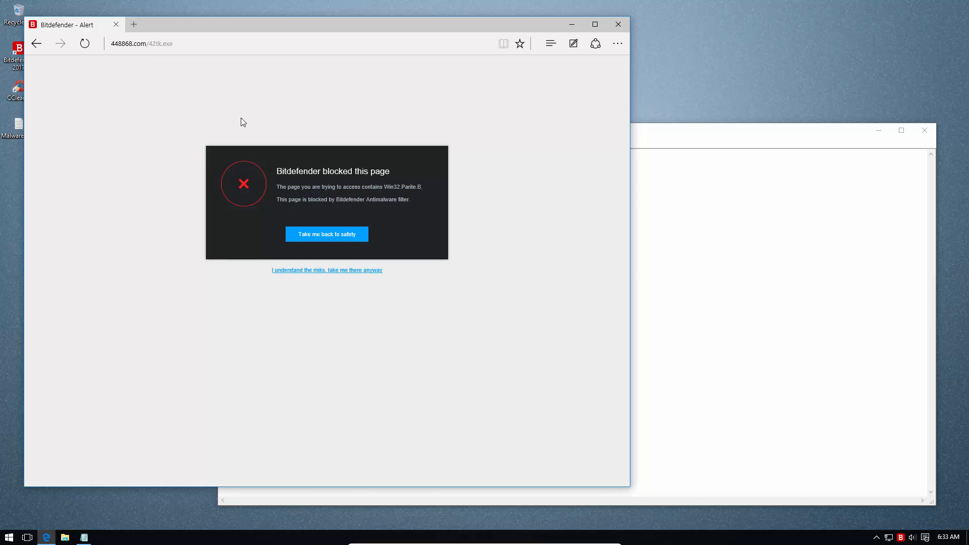
{"action": "left_click", "coordinate": [765, 271]}
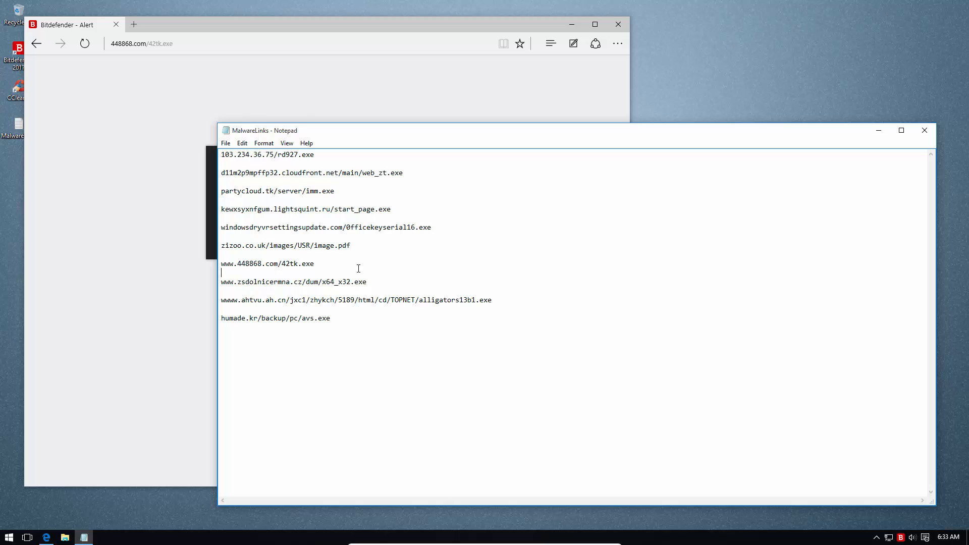
{"action": "left_click_drag", "start_coordinate": [375, 278], "coordinate": [372, 274]}
{"action": "key", "text": "ctrl+c"}
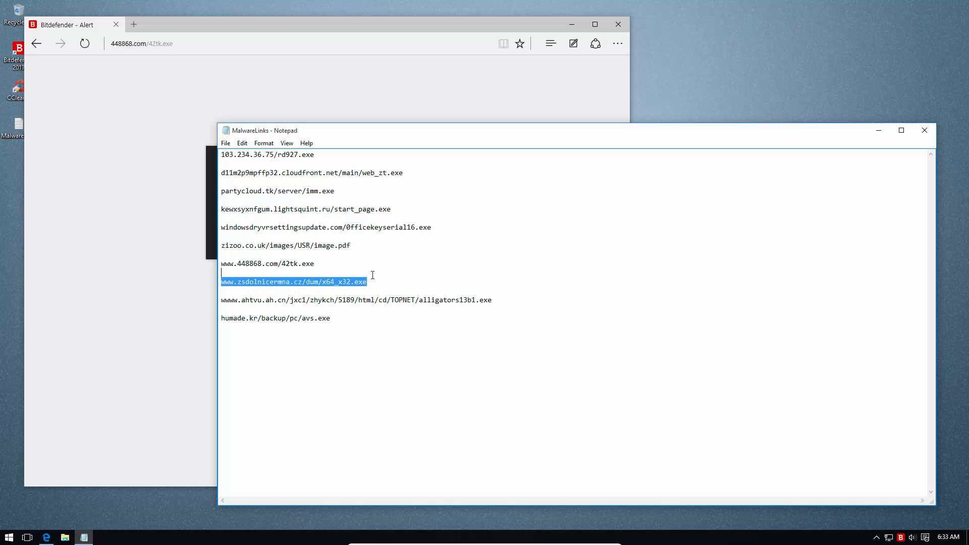
{"action": "left_click", "coordinate": [135, 255]}
{"action": "left_click", "coordinate": [150, 44]}
{"action": "key", "text": "ctrl+v"}
{"action": "key", "text": "Return"}
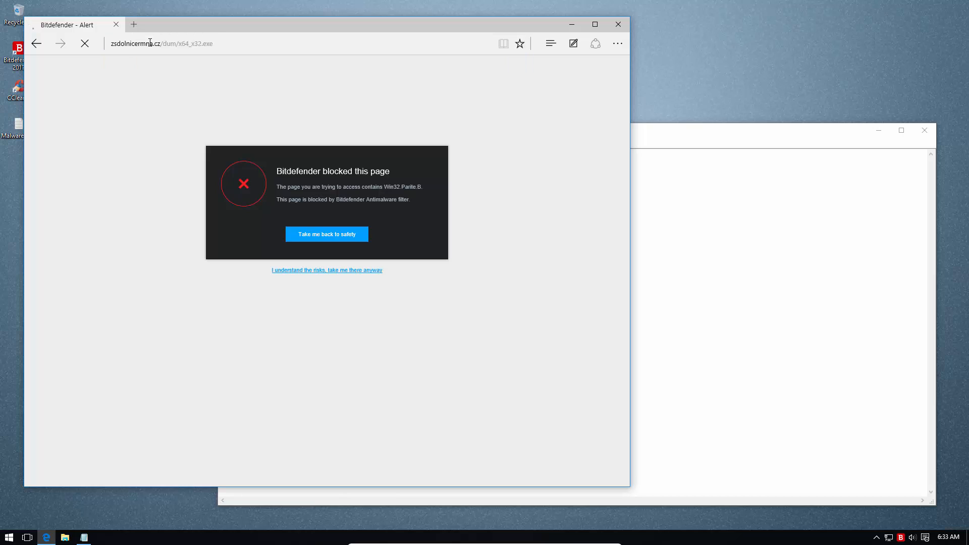
Copy the ninth link, wwww.ahtvu.ah.cn/jxc1/zhykch/5189/html/cd/TOPNET/alligators13b1.exe, from the MalwareLinks file and load it in Edge.
{"action": "left_click", "coordinate": [679, 240]}
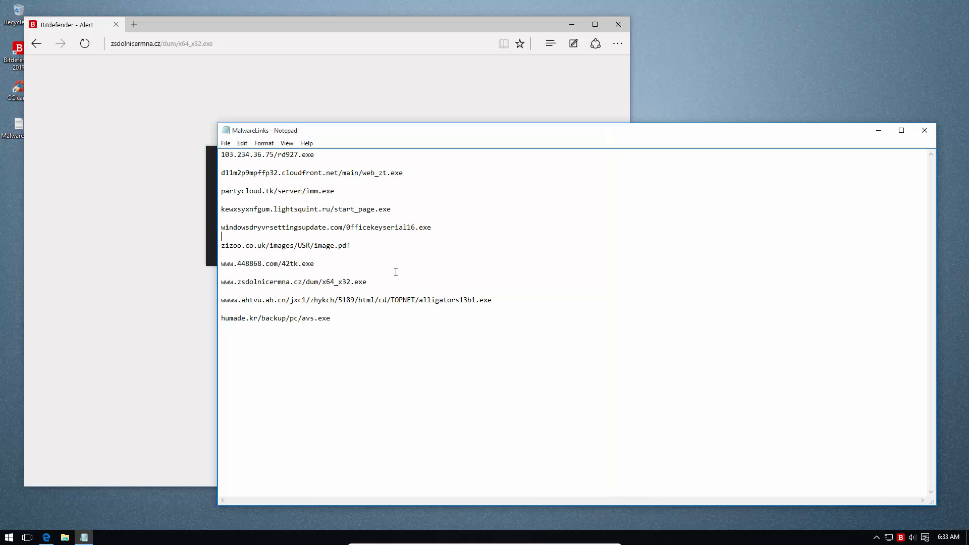
{"action": "triple_click", "coordinate": [519, 299]}
{"action": "left_click", "coordinate": [148, 104]}
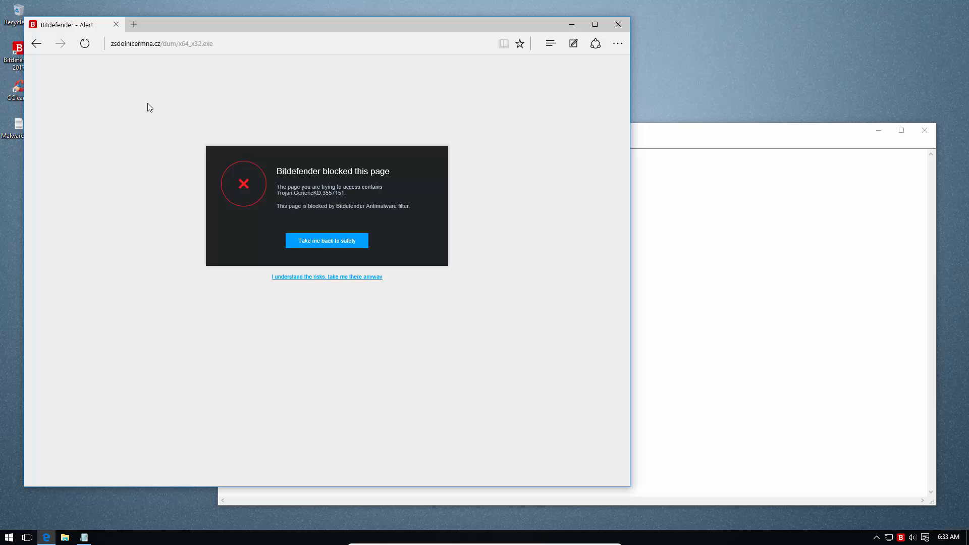
{"action": "left_click", "coordinate": [166, 46]}
{"action": "type", "text": "wwww.ahtvu.ah.cn/zxc1/zhykch/5189/html/cd/TOPNET/alligators13b1.exe"}
{"action": "key", "text": "Return"}
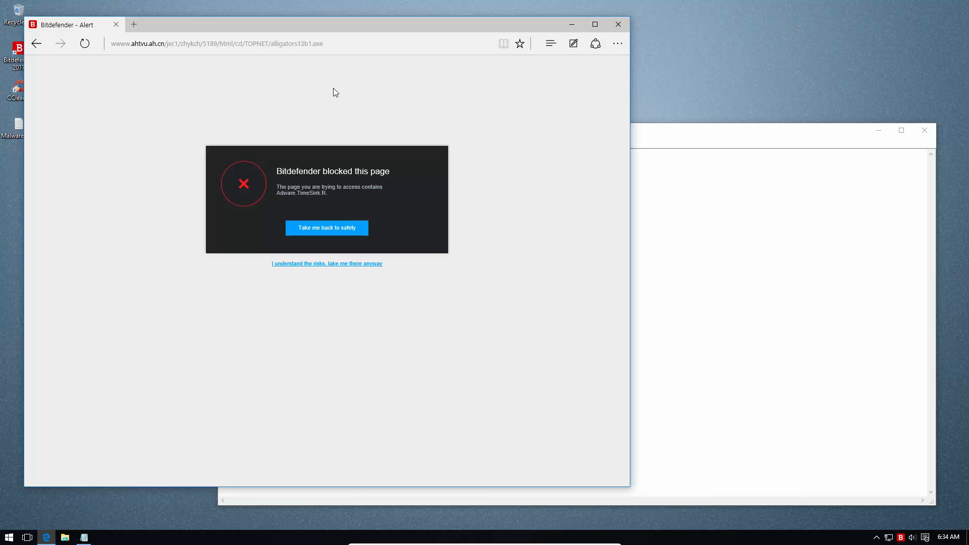
Copy the last link, humade.kr/backup/pc/avs.exe, from the MalwareLinks file and load it in Edge.
{"action": "left_click", "coordinate": [633, 201]}
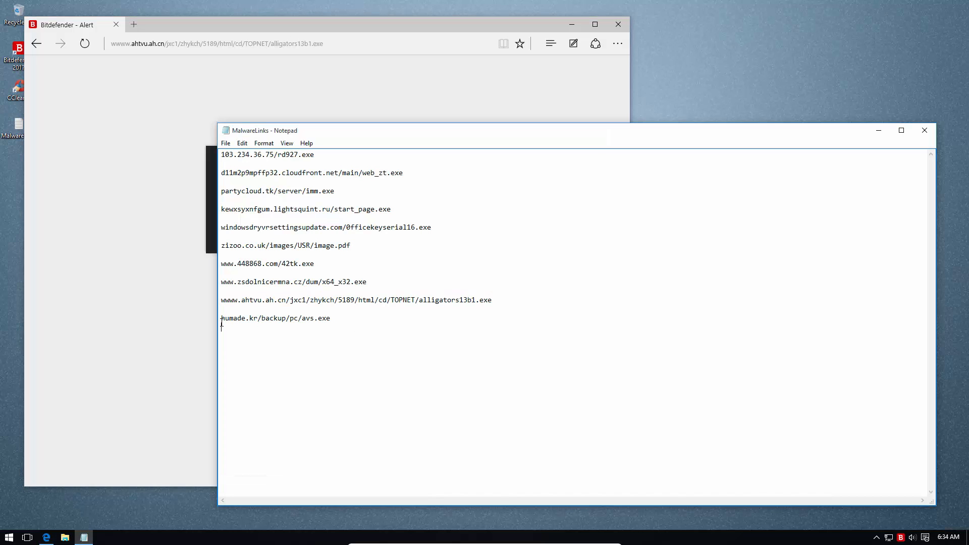
{"action": "left_click_drag", "start_coordinate": [221, 325], "coordinate": [209, 315]}
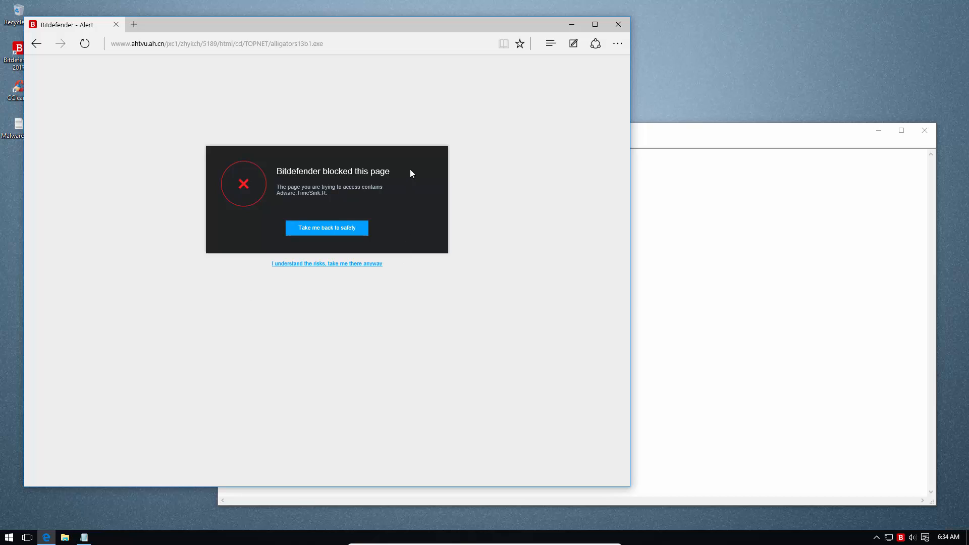
{"action": "left_click", "coordinate": [365, 43]}
{"action": "type", "text": "humade.kr/backup/pc/avs.exe"}
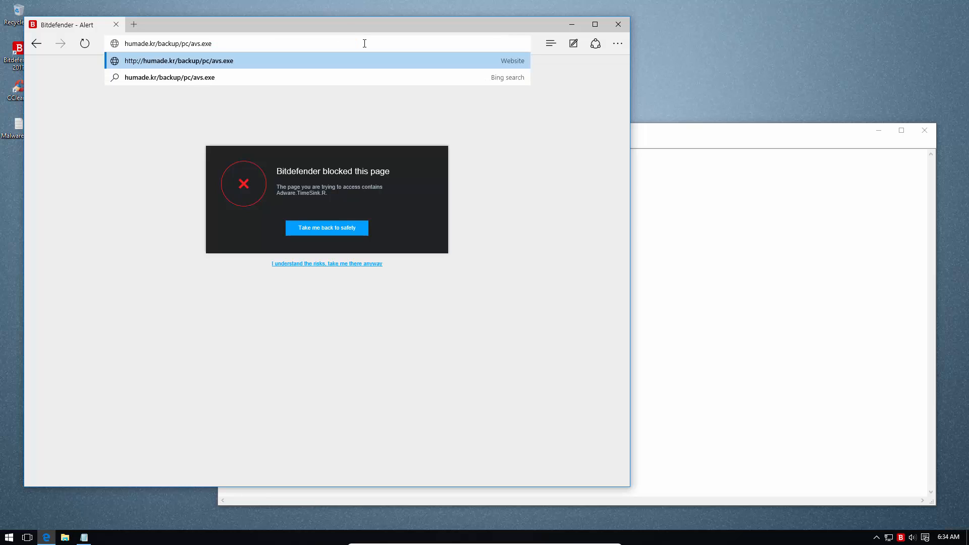
{"action": "key", "text": "Return"}
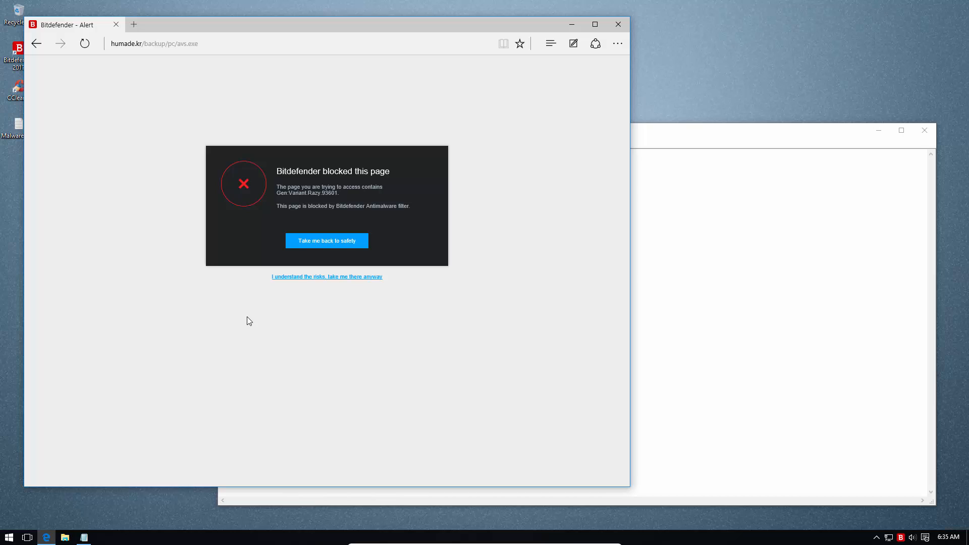
Close Edge and open the Bitdefender main window.
{"action": "left_click", "coordinate": [618, 24]}
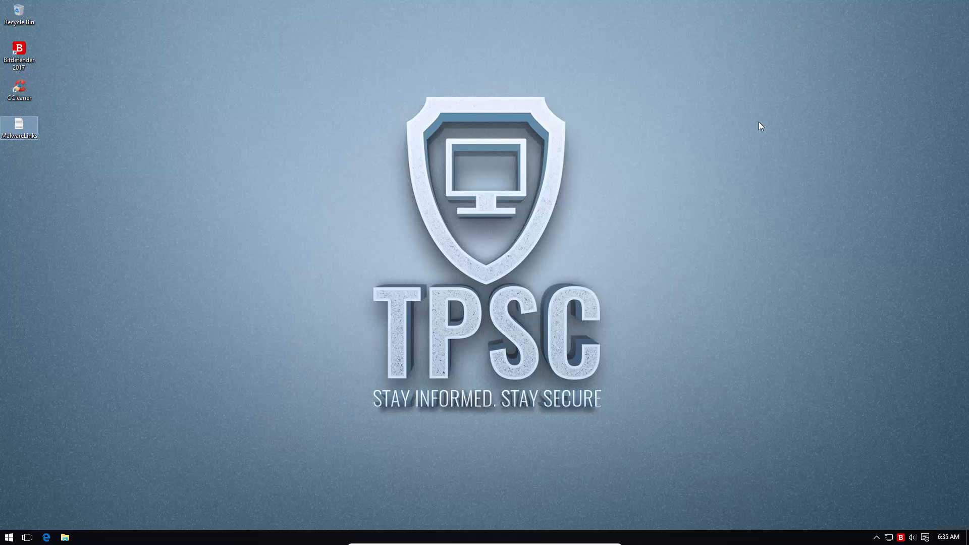
{"action": "double_click", "coordinate": [900, 537]}
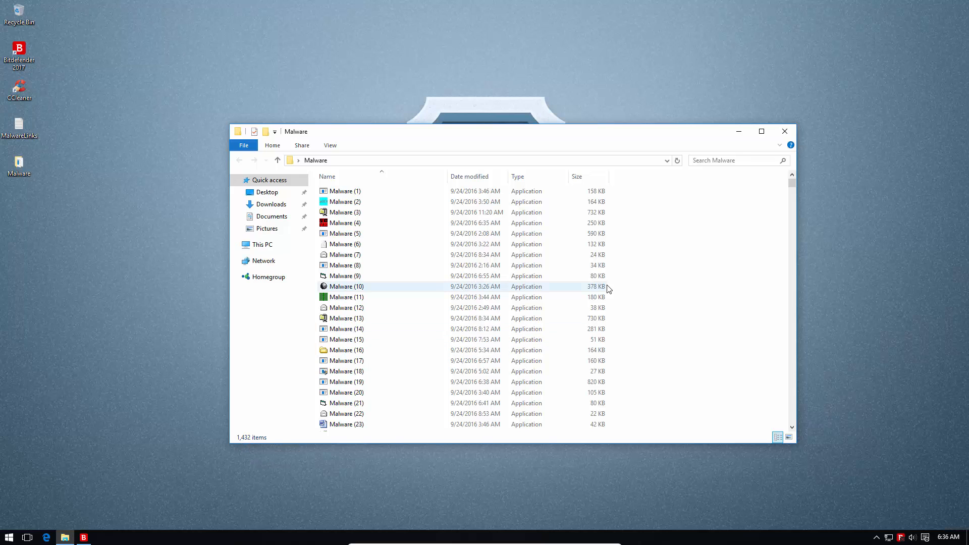
Look through the sample files in the Malware folder and close its window.
{"action": "scroll", "coordinate": [702, 310], "scroll_direction": "down", "scroll_amount": 3}
{"action": "scroll", "coordinate": [704, 310], "scroll_direction": "down", "scroll_amount": 9}
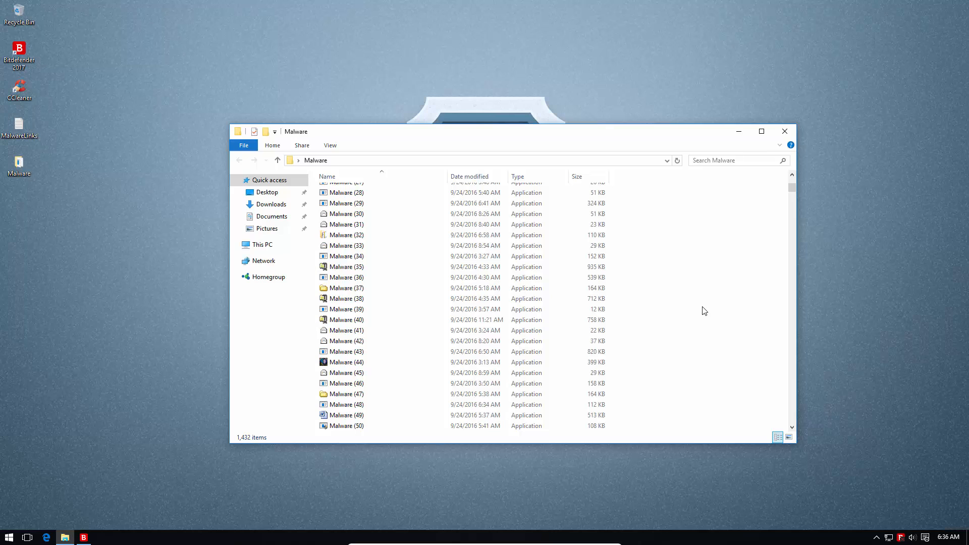
{"action": "left_click", "coordinate": [784, 131]}
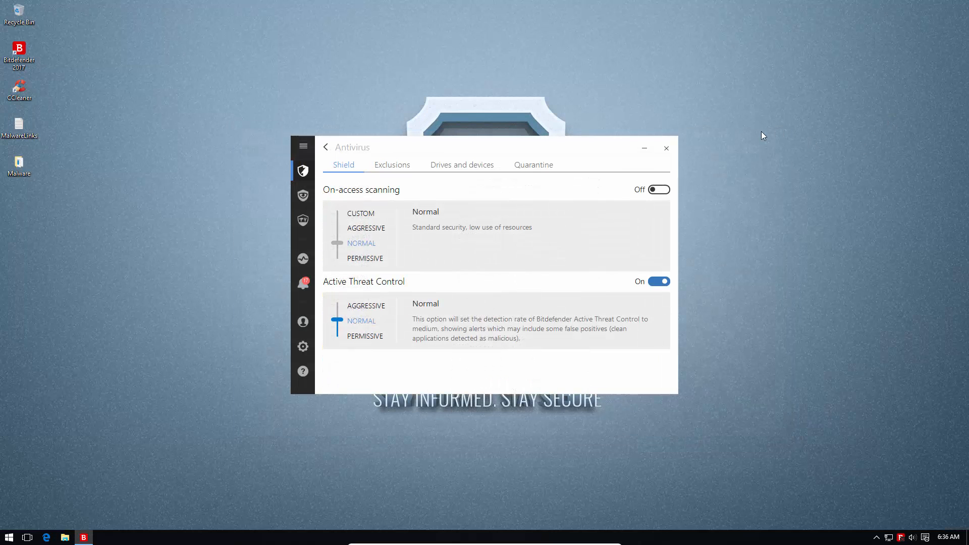
Scan the Malware folder on the desktop with Bitdefender.
{"action": "right_click", "coordinate": [19, 161]}
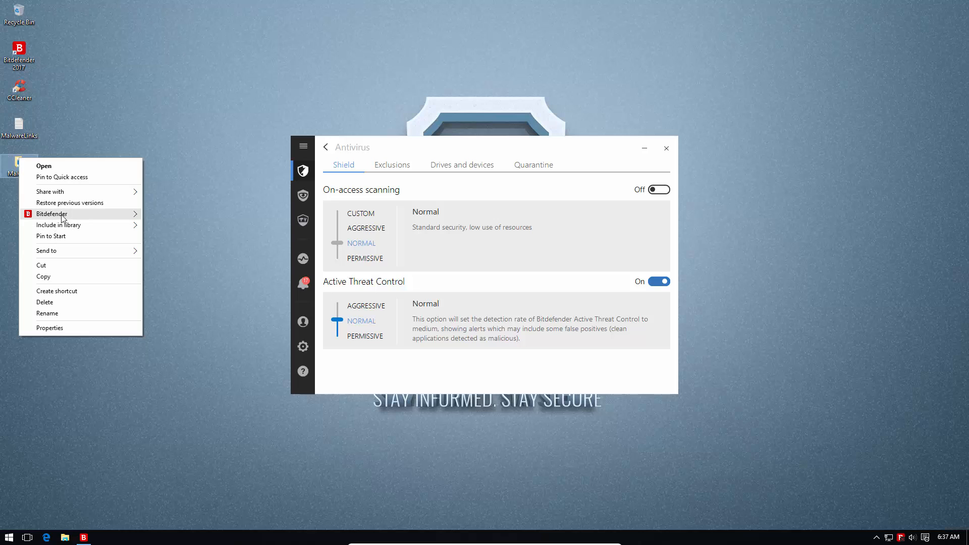
{"action": "mouse_move", "coordinate": [73, 216]}
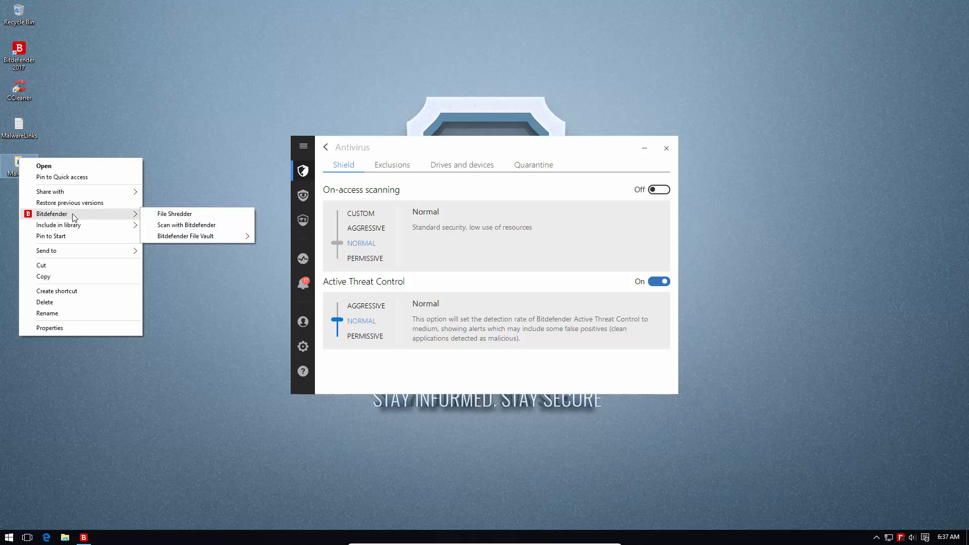
{"action": "left_click", "coordinate": [160, 224]}
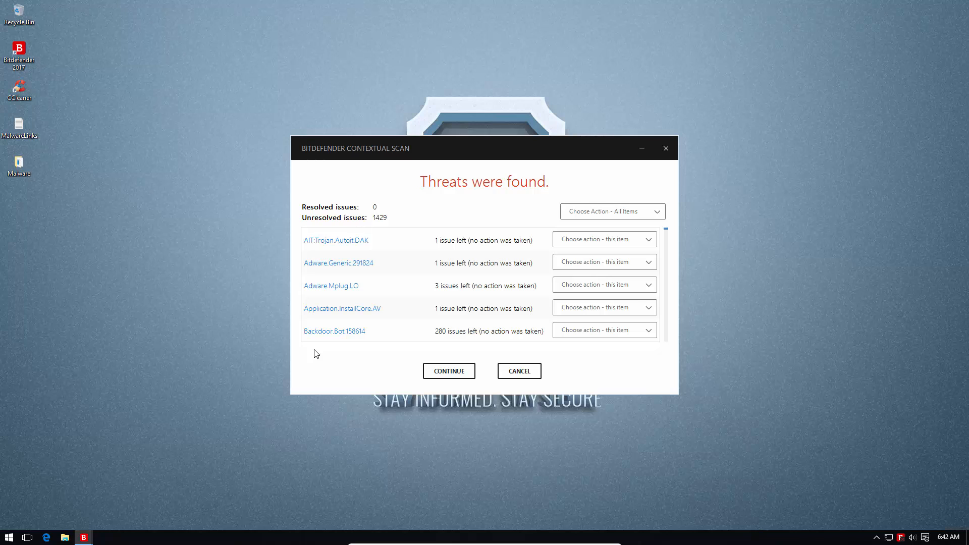
Set the action for all threats found by the contextual scan to Delete.
{"action": "left_click", "coordinate": [601, 210]}
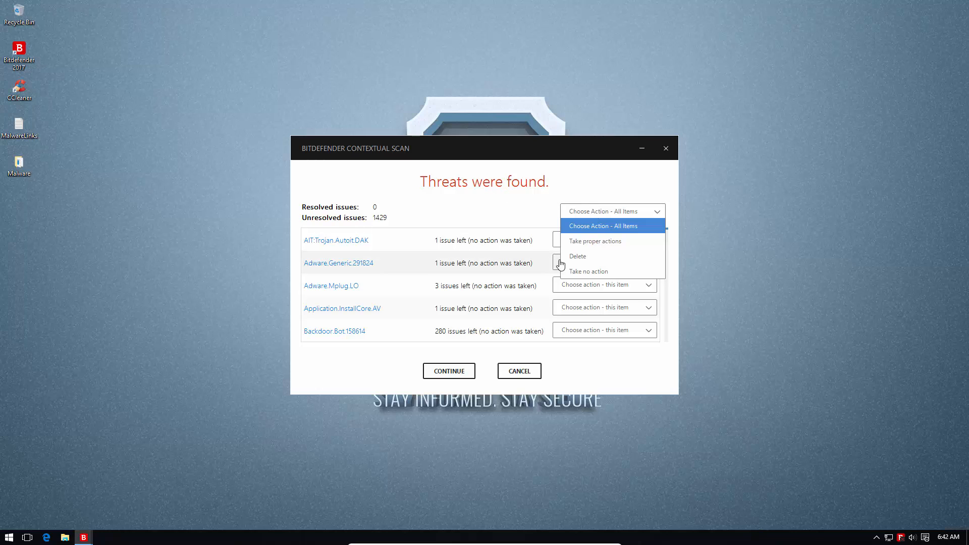
{"action": "left_click", "coordinate": [576, 257]}
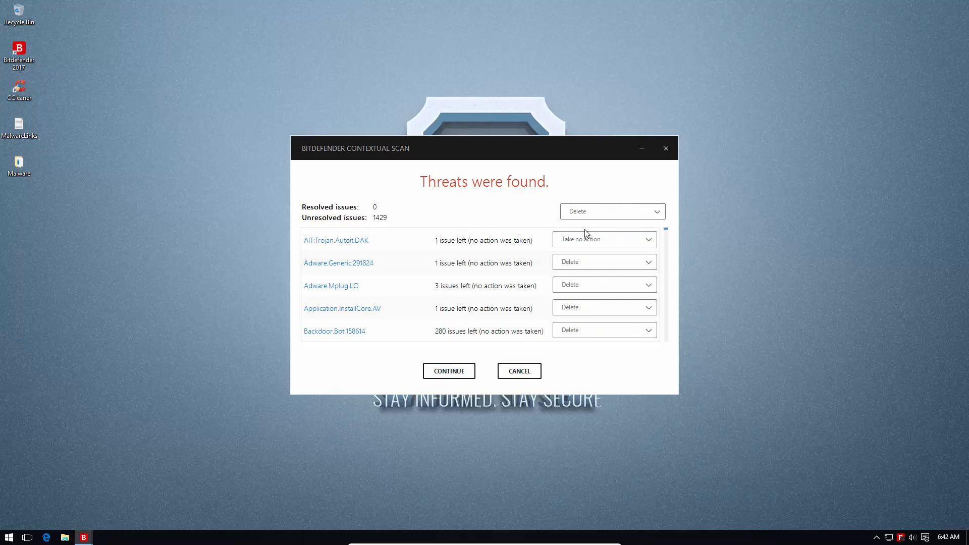
{"action": "left_click", "coordinate": [612, 213]}
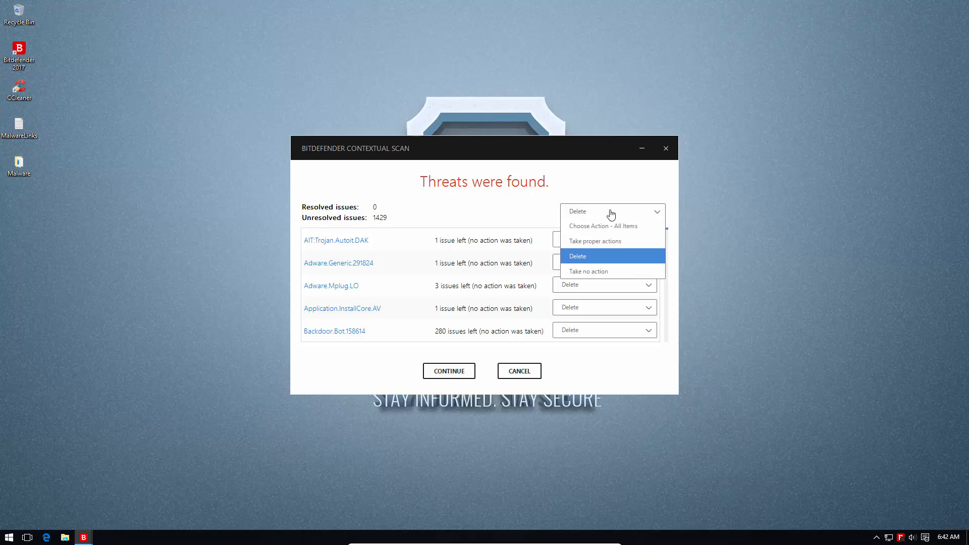
{"action": "left_click", "coordinate": [588, 260]}
Set the action for AIT.Trojan.Autoit.DAK to Take proper actions and check the actions assigned to the other threats.
{"action": "left_click", "coordinate": [579, 243]}
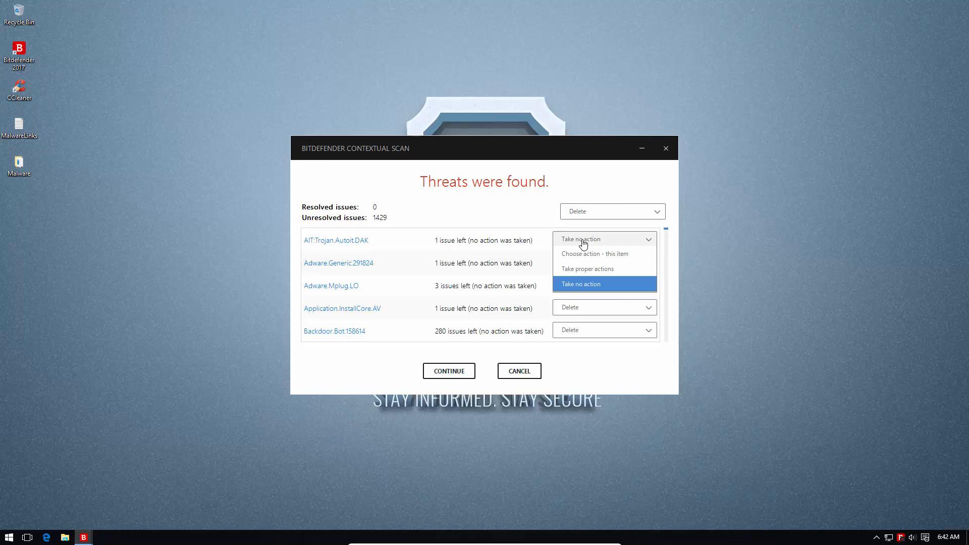
{"action": "left_click", "coordinate": [588, 270]}
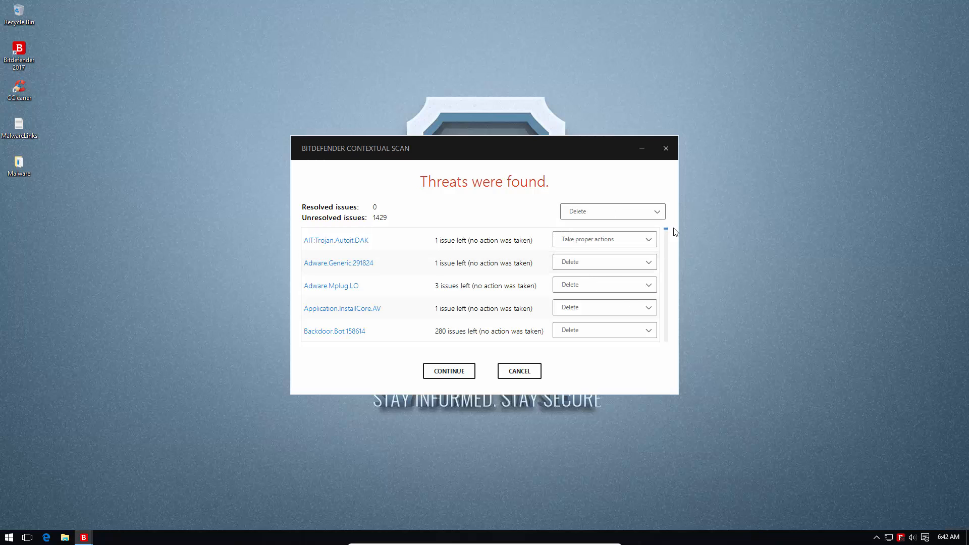
{"action": "mouse_move", "coordinate": [665, 229]}
{"action": "left_mouse_down"}
{"action": "mouse_move", "coordinate": [666, 346]}
{"action": "mouse_move", "coordinate": [665, 228]}
{"action": "left_mouse_up"}
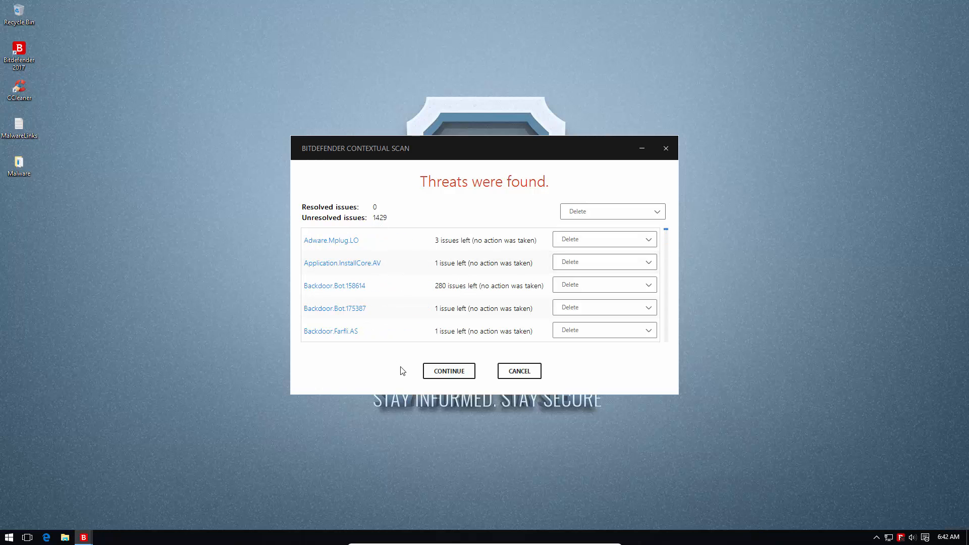
Apply the chosen actions to the detected threats, then assign and apply an action for the remaining Gen:Trojan.Heur threat.
{"action": "left_click", "coordinate": [432, 376]}
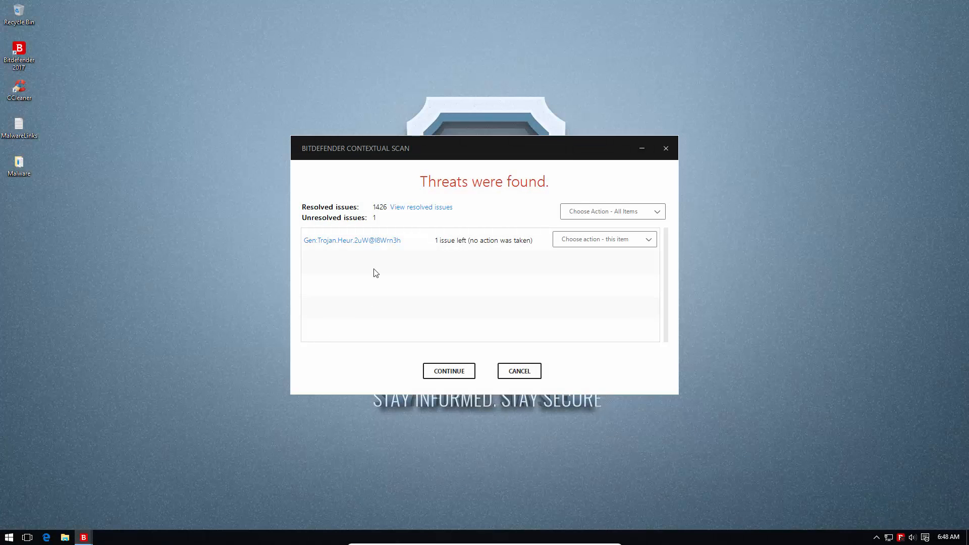
{"action": "left_click", "coordinate": [575, 240]}
{"action": "left_click", "coordinate": [567, 270]}
{"action": "left_click", "coordinate": [450, 370]}
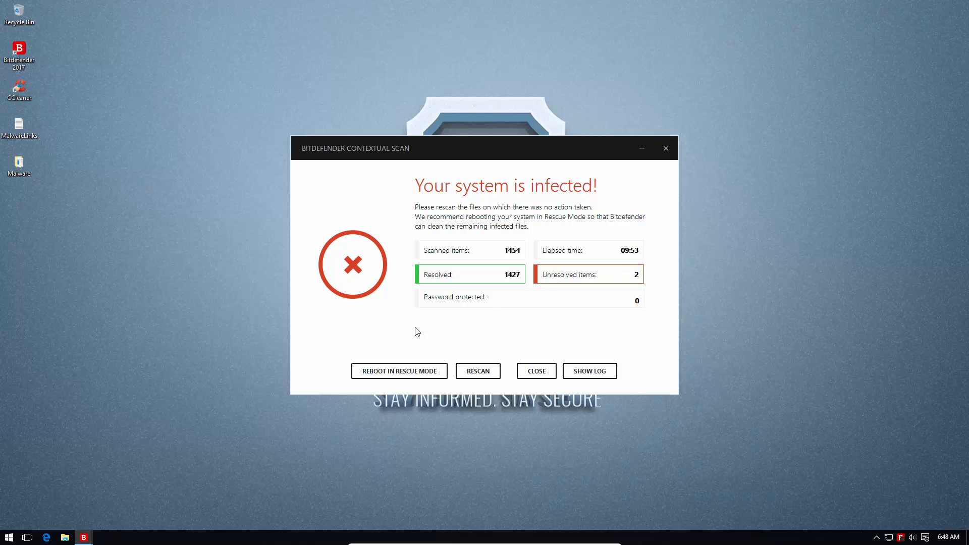
Reboot the computer into Bitdefender Rescue Mode - Windows 10 Enterprise (x64).
{"action": "left_click", "coordinate": [382, 373]}
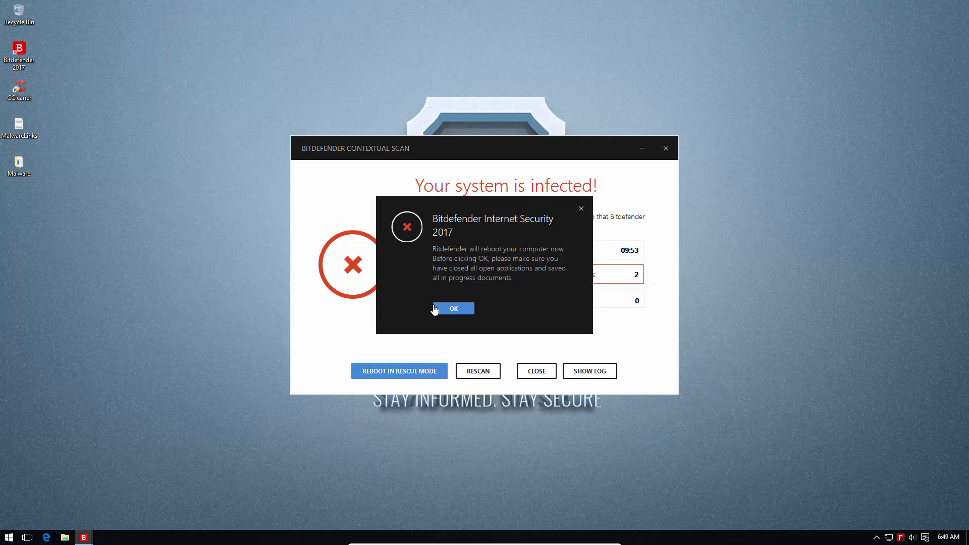
{"action": "left_click", "coordinate": [436, 308]}
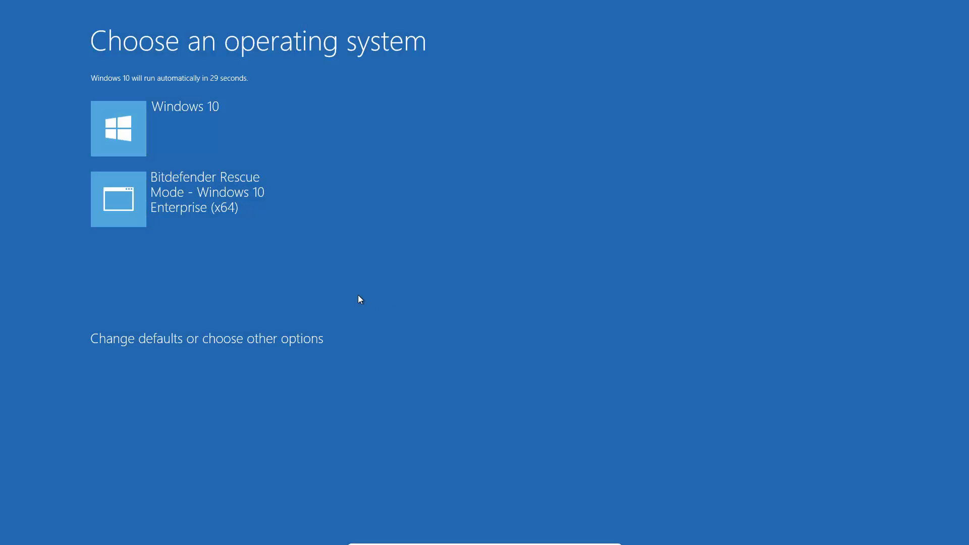
{"action": "left_click", "coordinate": [241, 216]}
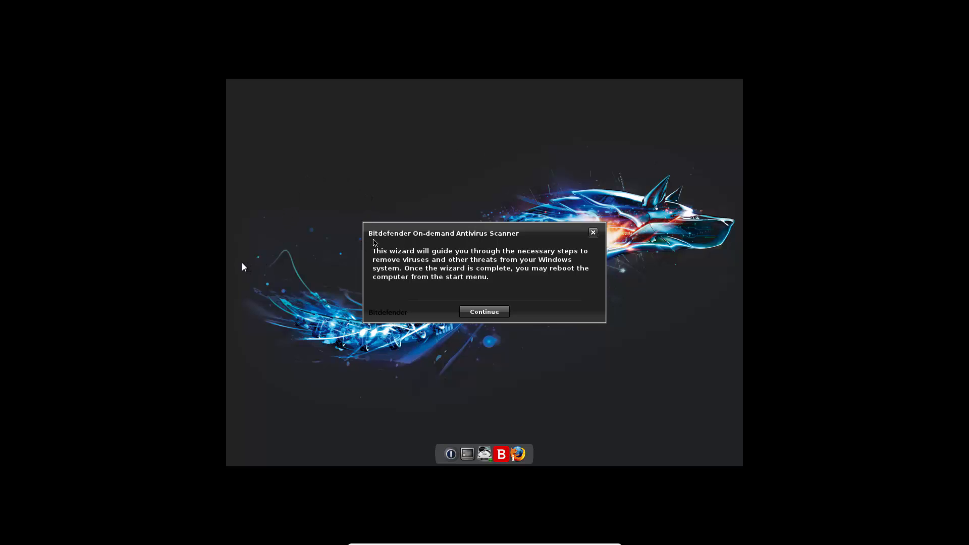
Continue past the On-demand Antivirus Scanner introduction and review the scanner's settings without saving changes.
{"action": "left_click", "coordinate": [471, 311]}
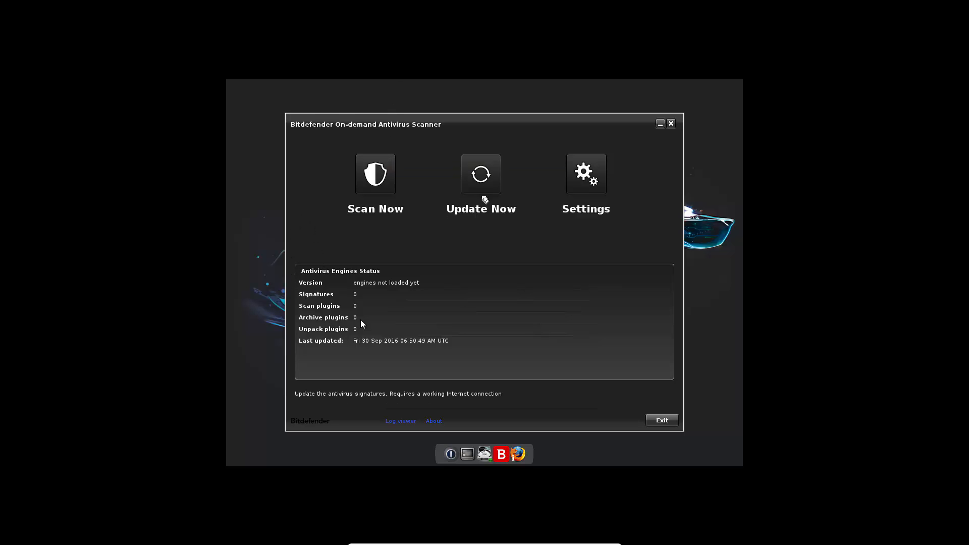
{"action": "left_click", "coordinate": [589, 181]}
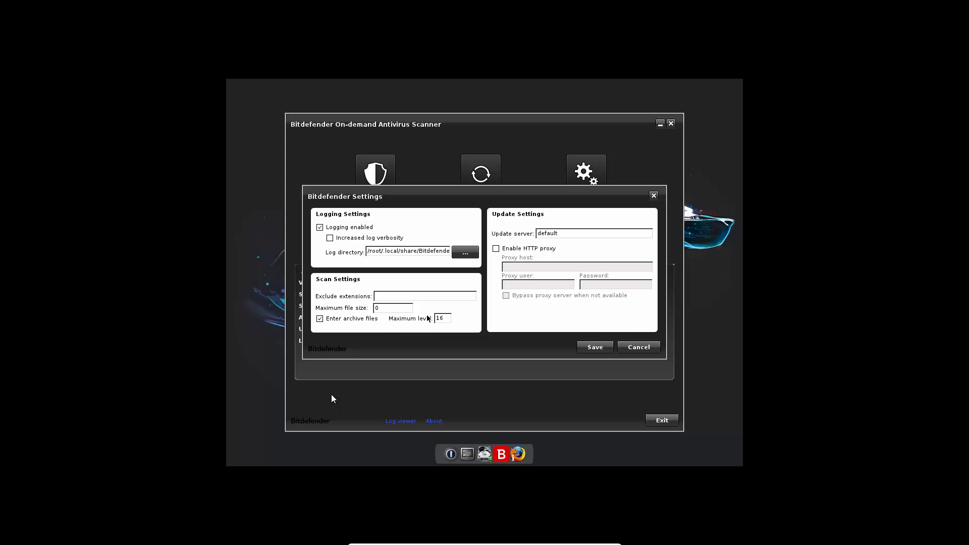
{"action": "left_click", "coordinate": [639, 347]}
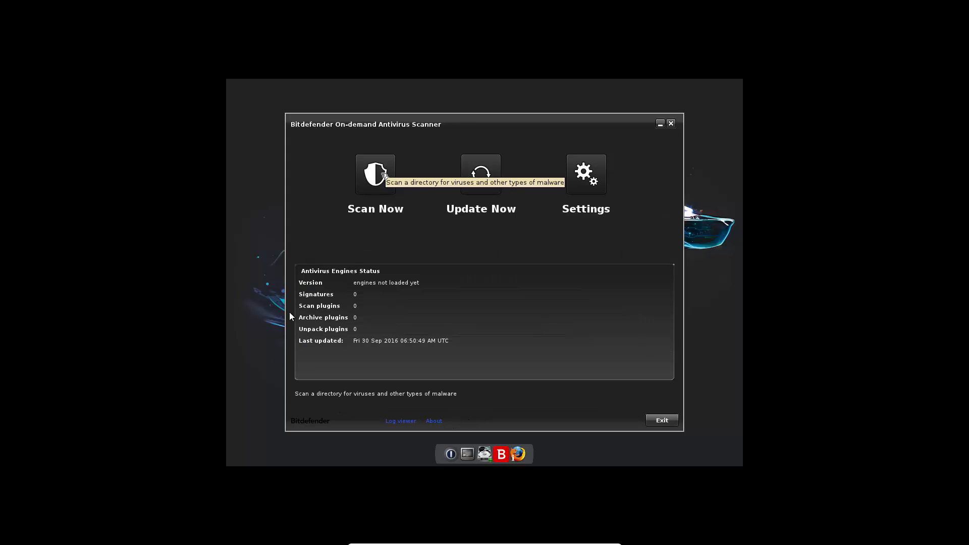
Scan the Malware folder at mnt/sda2/Users/TPSC/Desktop with the On-demand Antivirus Scanner.
{"action": "left_click", "coordinate": [384, 175]}
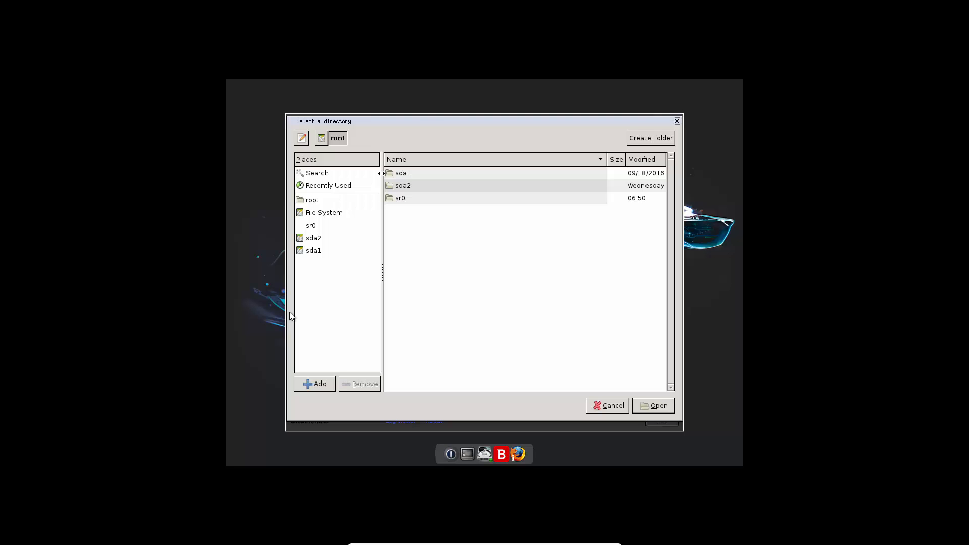
{"action": "left_click", "coordinate": [324, 216]}
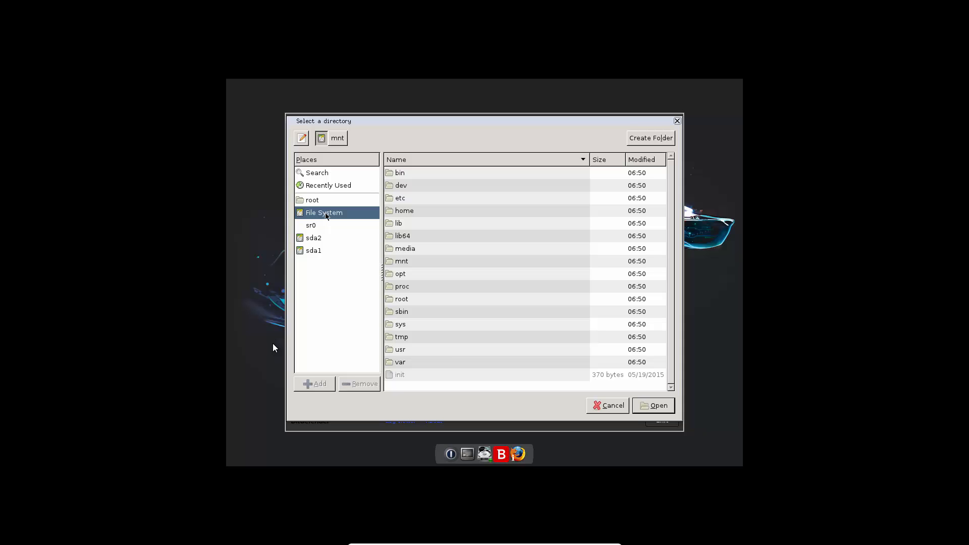
{"action": "left_click", "coordinate": [318, 202]}
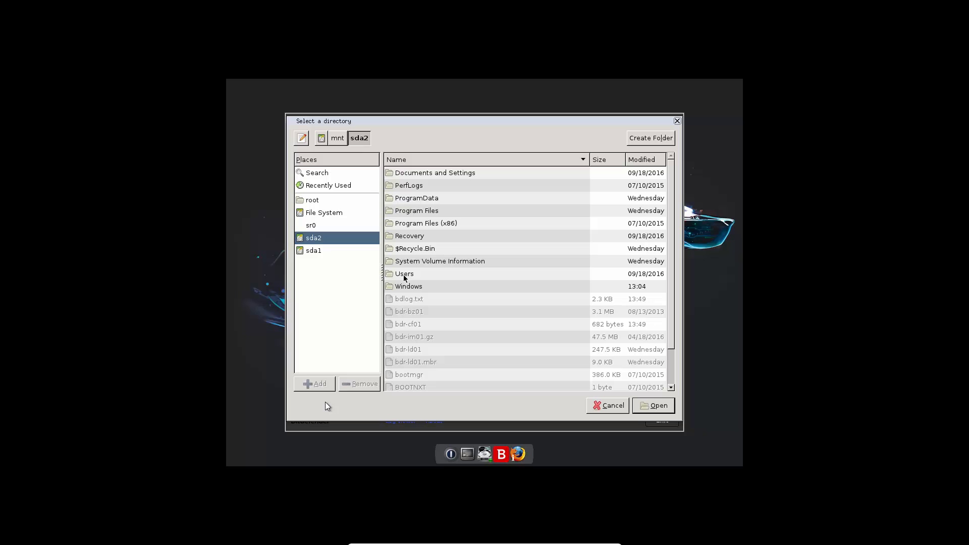
{"action": "double_click", "coordinate": [404, 274]}
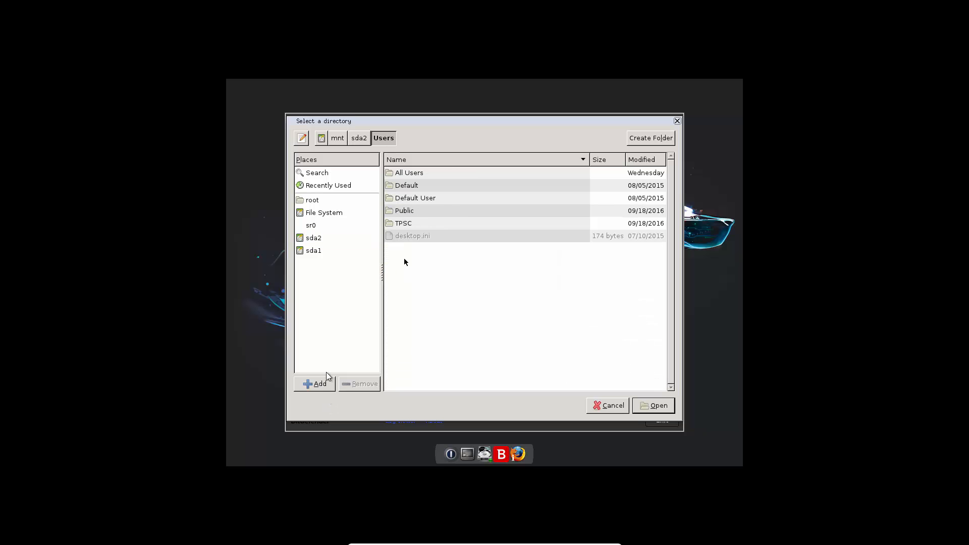
{"action": "double_click", "coordinate": [403, 224]}
{"action": "left_click", "coordinate": [403, 223]}
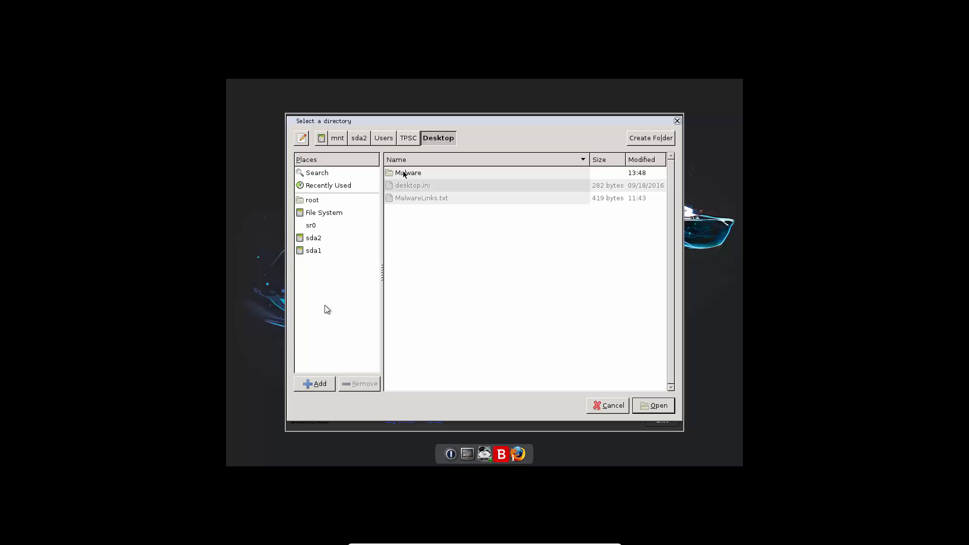
{"action": "left_click", "coordinate": [403, 173]}
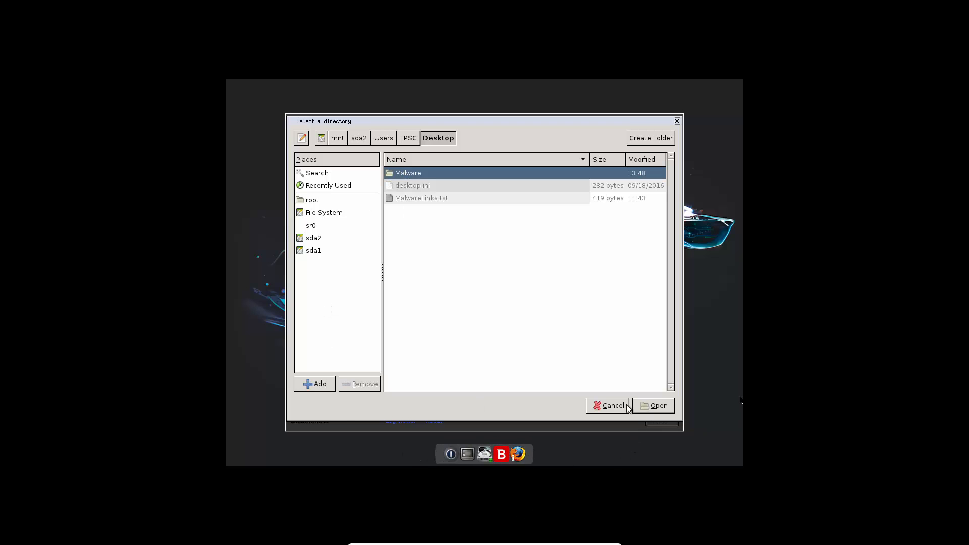
{"action": "left_click", "coordinate": [588, 411]}
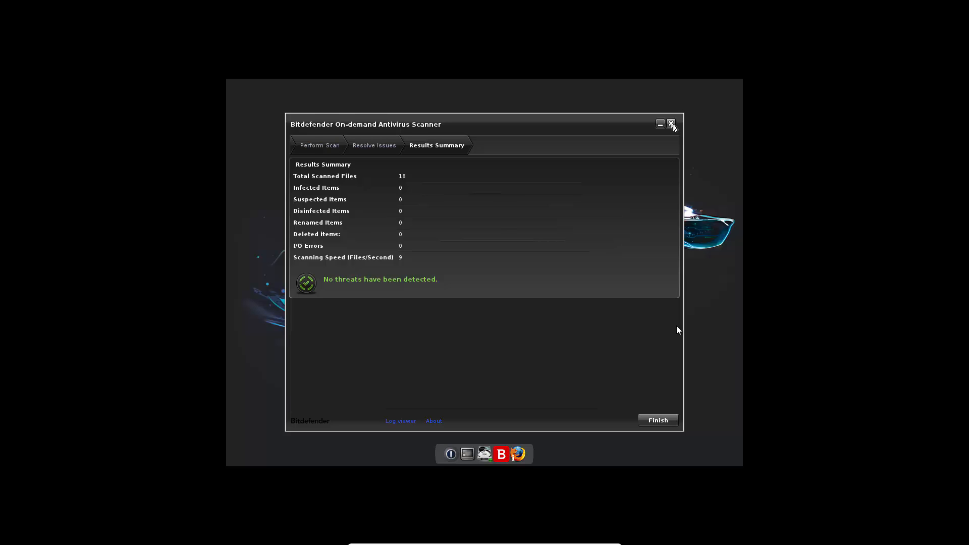
Close the scanner's results summary and restart the virtual machine into Windows 10.
{"action": "left_click", "coordinate": [672, 124]}
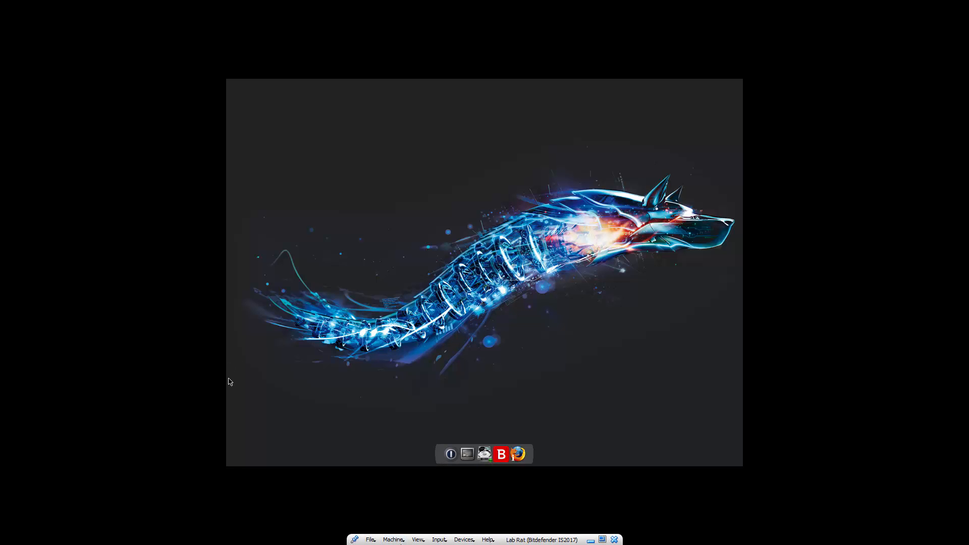
{"action": "left_click", "coordinate": [393, 539]}
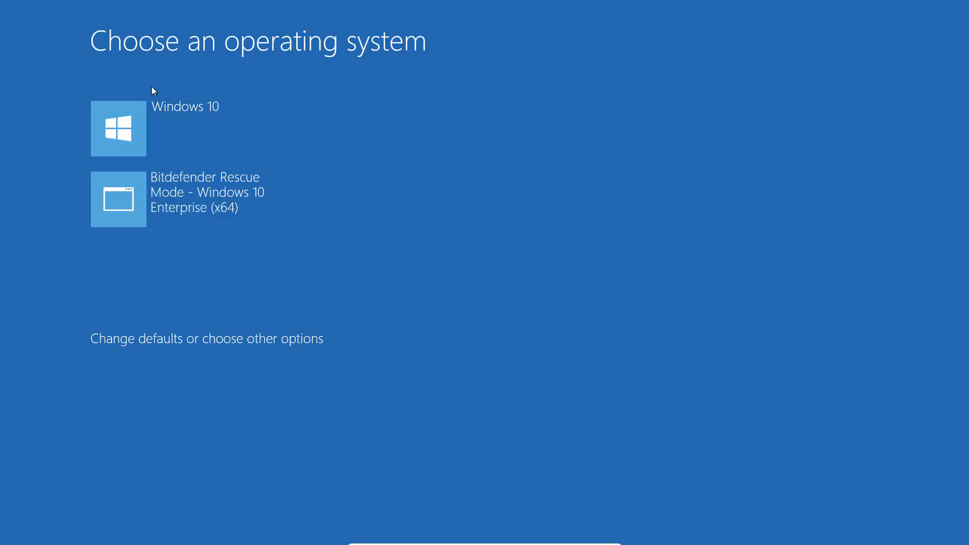
{"action": "left_click", "coordinate": [156, 113]}
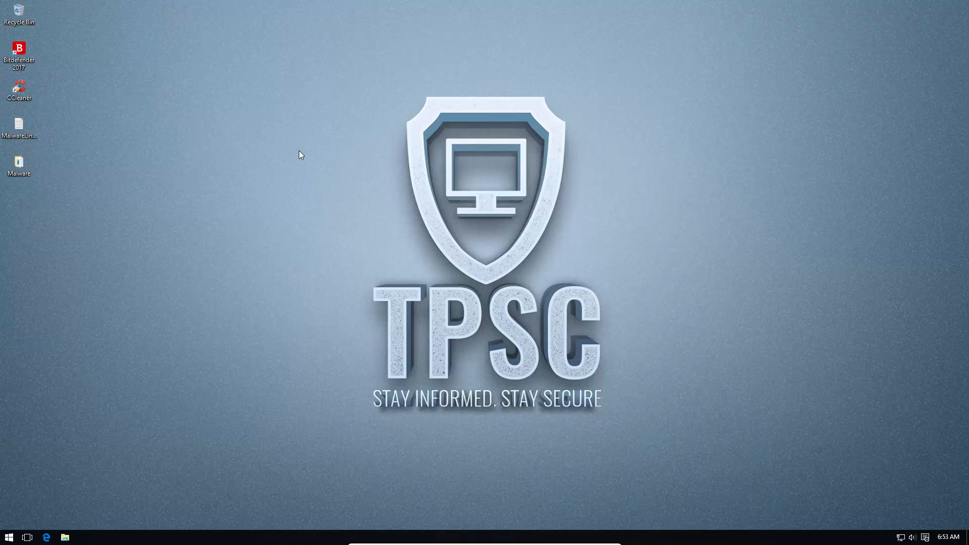
Open the desktop's Malware folder and the Bitdefender main window, and arrange the two windows side by side.
{"action": "double_click", "coordinate": [28, 164]}
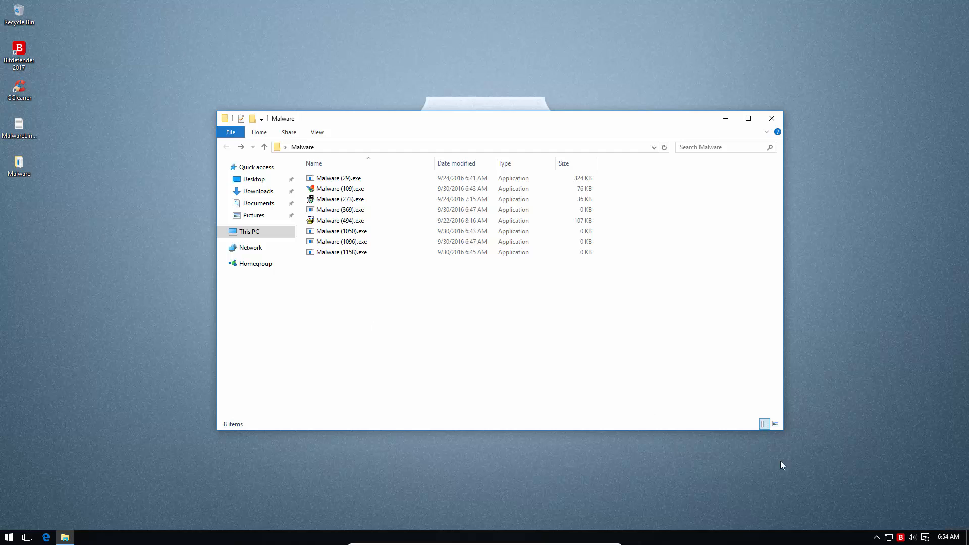
{"action": "double_click", "coordinate": [900, 537]}
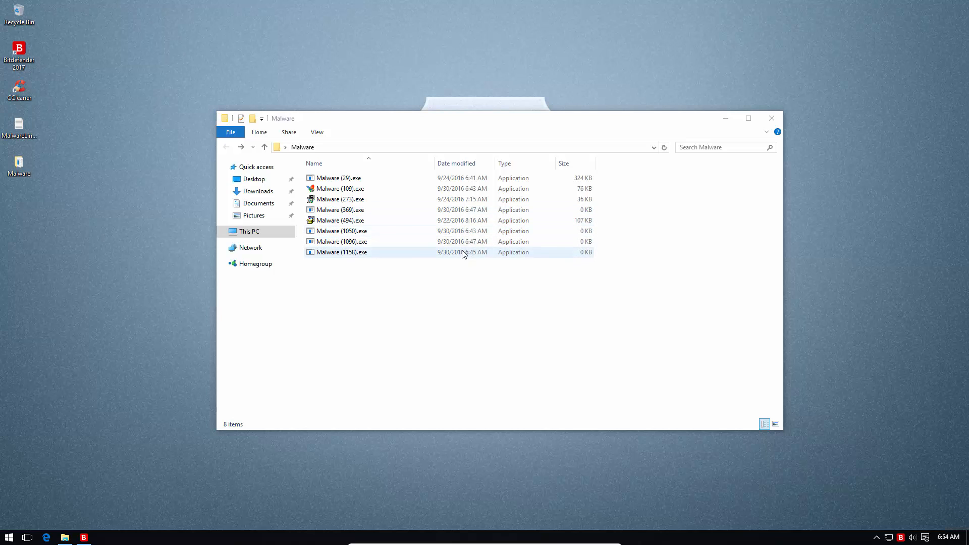
{"action": "left_click", "coordinate": [85, 536]}
{"action": "left_click_drag", "start_coordinate": [649, 151], "coordinate": [720, 151]}
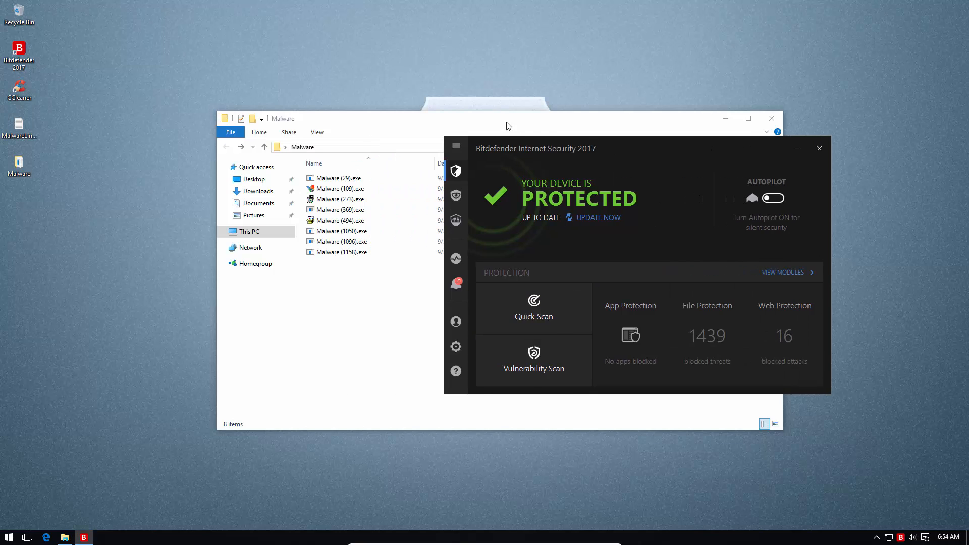
{"action": "left_click", "coordinate": [504, 123]}
{"action": "left_click_drag", "start_coordinate": [495, 123], "coordinate": [417, 124]}
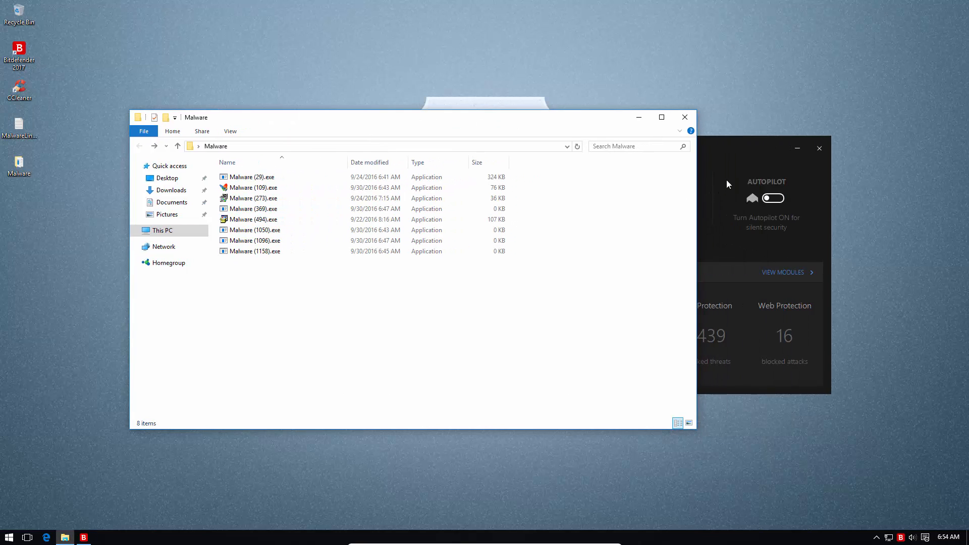
{"action": "left_click", "coordinate": [726, 169]}
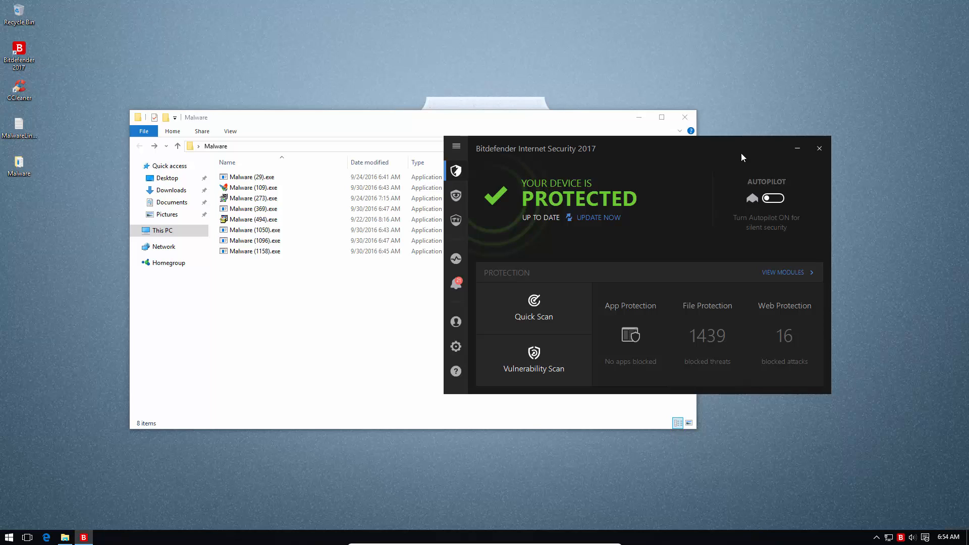
{"action": "left_click_drag", "start_coordinate": [741, 158], "coordinate": [811, 160]}
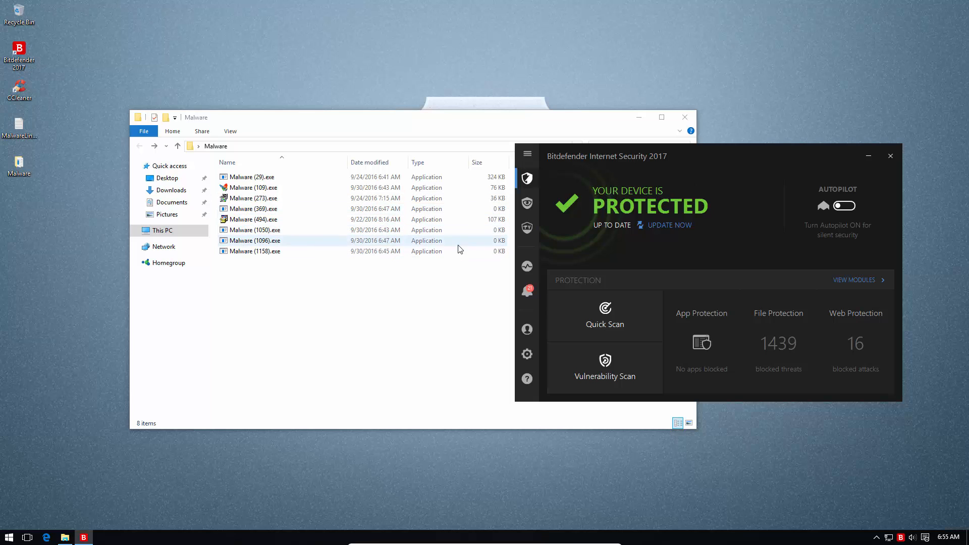
Check the on-access scanning and Active Threat Control levels in Bitdefender's Antivirus settings, then close Bitdefender.
{"action": "left_click", "coordinate": [588, 236]}
{"action": "left_click", "coordinate": [688, 178]}
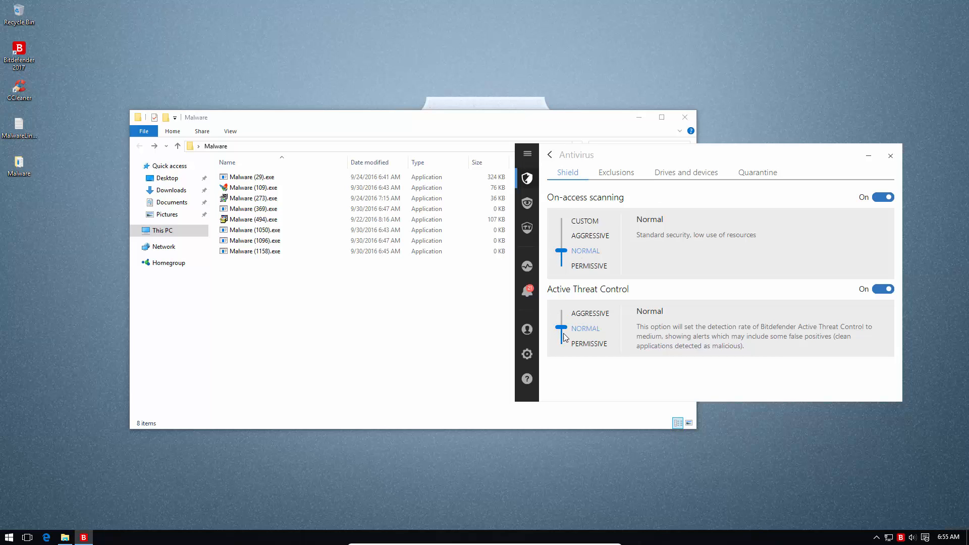
{"action": "left_click", "coordinate": [894, 160]}
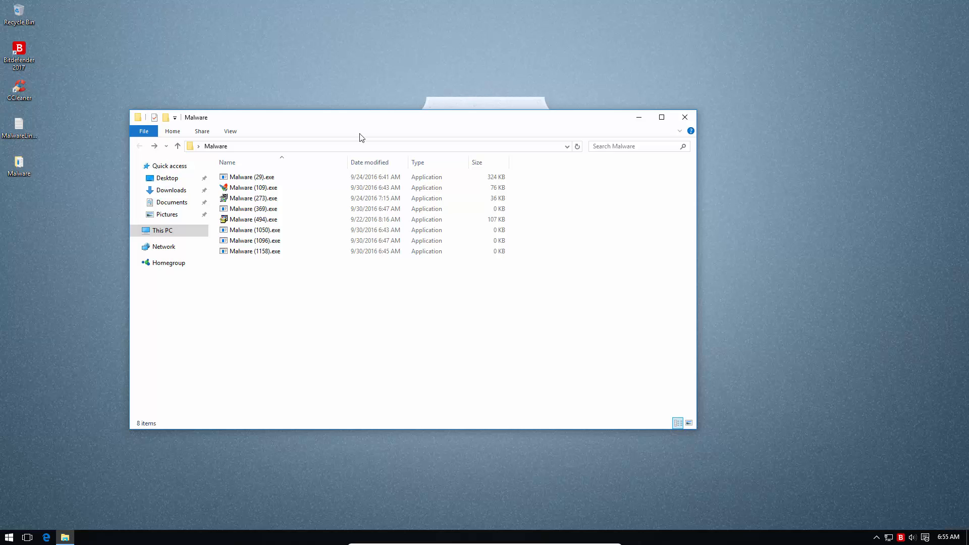
Try running the samples Malware (29).exe, Malware (109).exe and Malware (273).exe from the Malware folder.
{"action": "double_click", "coordinate": [236, 179]}
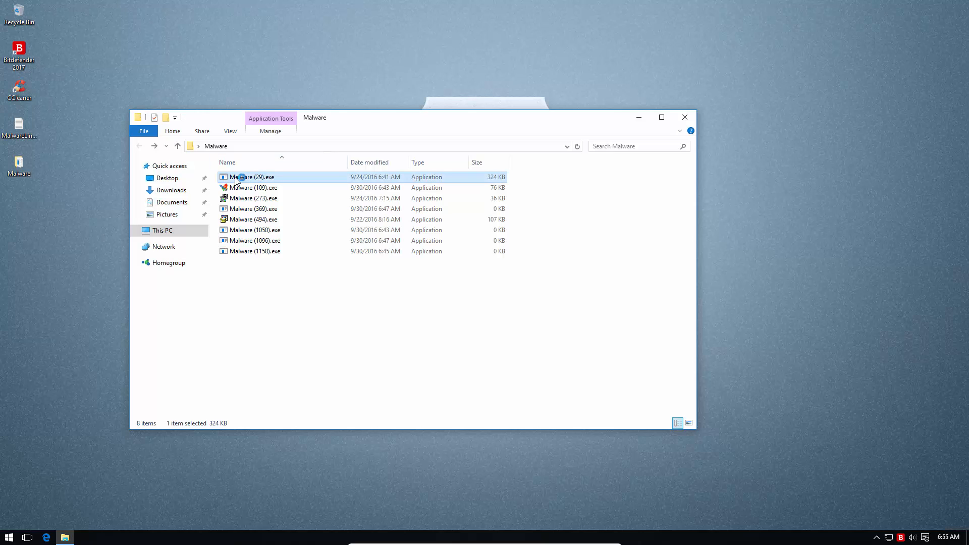
{"action": "left_click", "coordinate": [262, 188]}
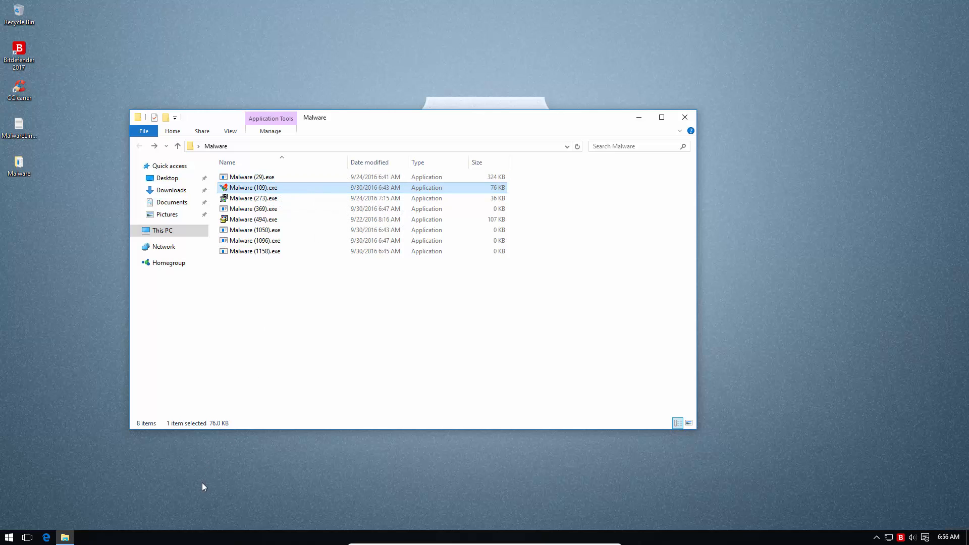
{"action": "double_click", "coordinate": [245, 200]}
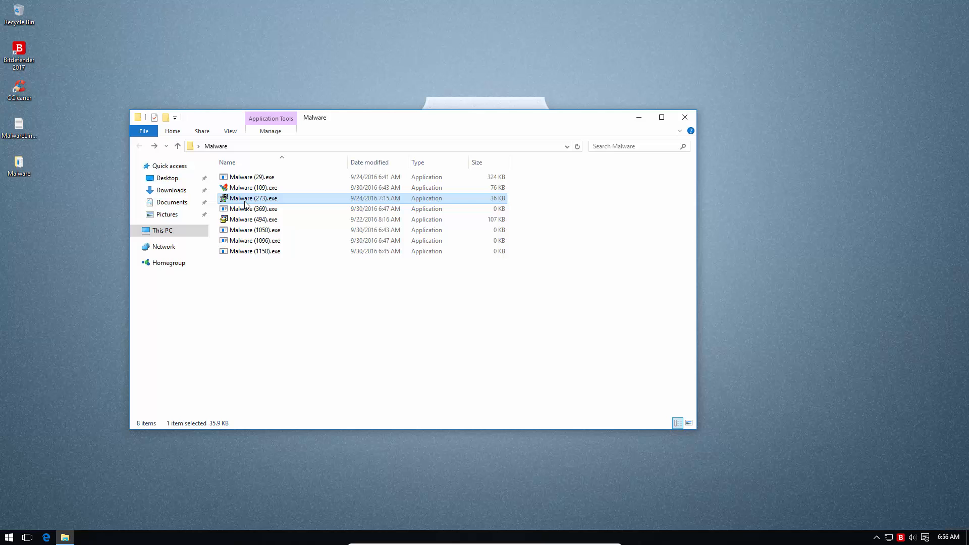
Check the background processes in Task Manager for Malware (29).exe and Malware (273).exe, then close it.
{"action": "right_click", "coordinate": [199, 541]}
{"action": "left_click", "coordinate": [222, 504]}
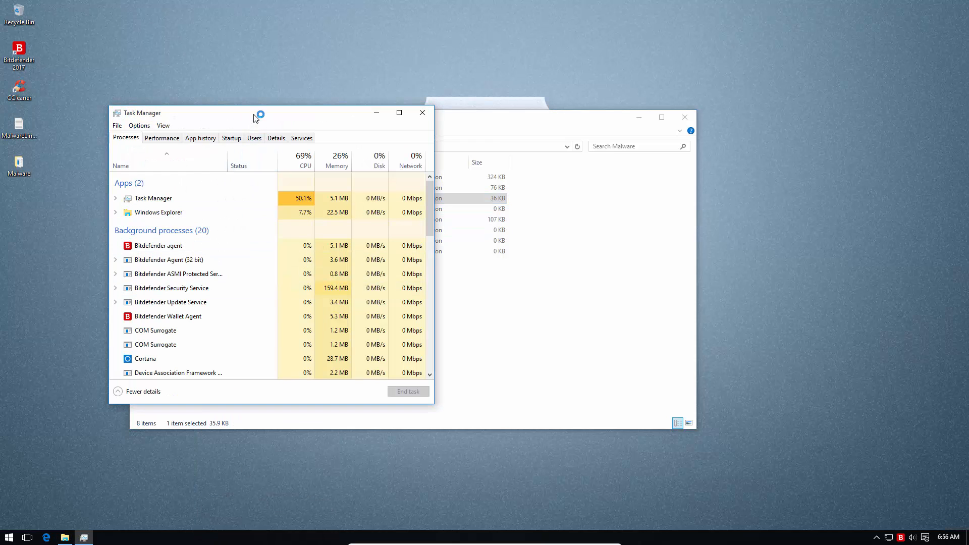
{"action": "scroll", "coordinate": [205, 226], "scroll_direction": "down", "scroll_amount": 3}
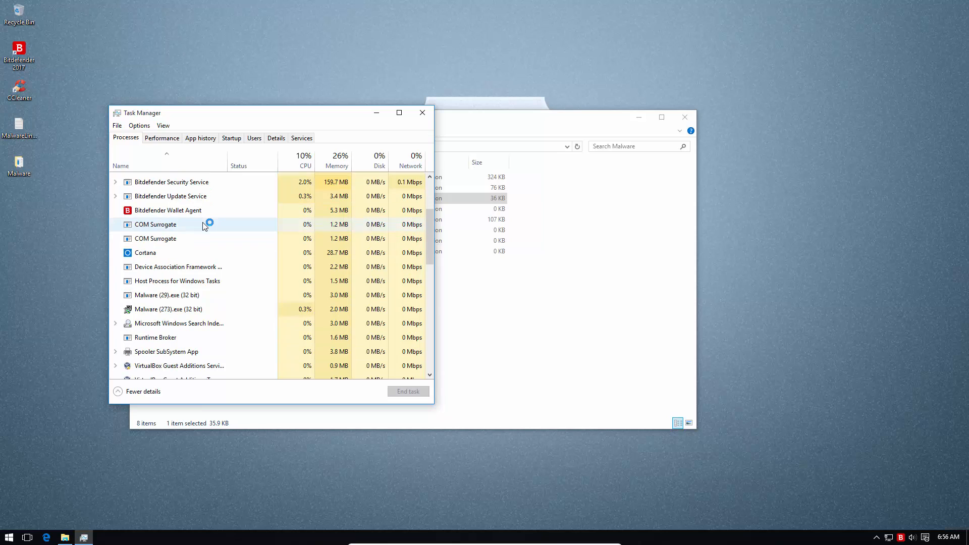
{"action": "left_click", "coordinate": [169, 310]}
{"action": "left_click", "coordinate": [164, 295]}
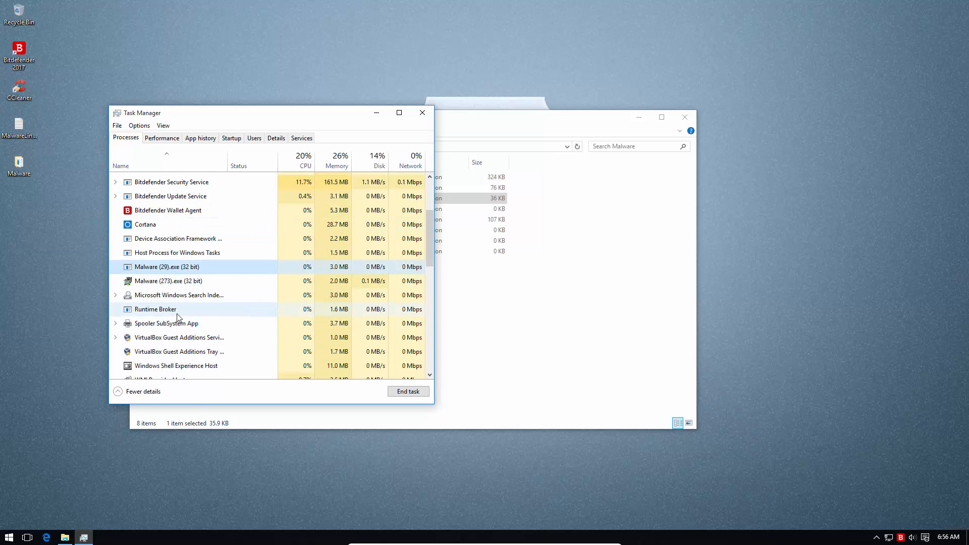
{"action": "left_click", "coordinate": [423, 113]}
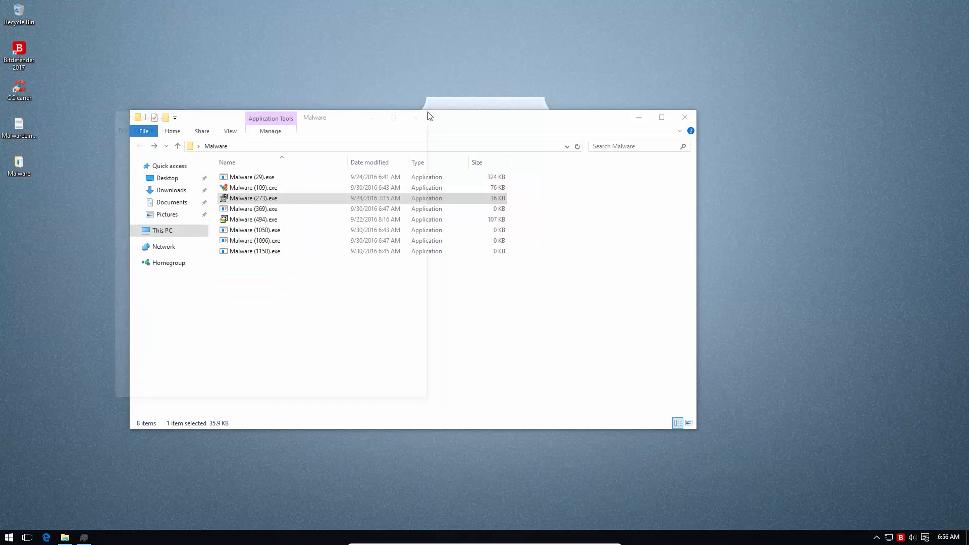
Try to run Malware (369).exe and dismiss the resulting message.
{"action": "left_click", "coordinate": [284, 212]}
{"action": "double_click", "coordinate": [283, 212]}
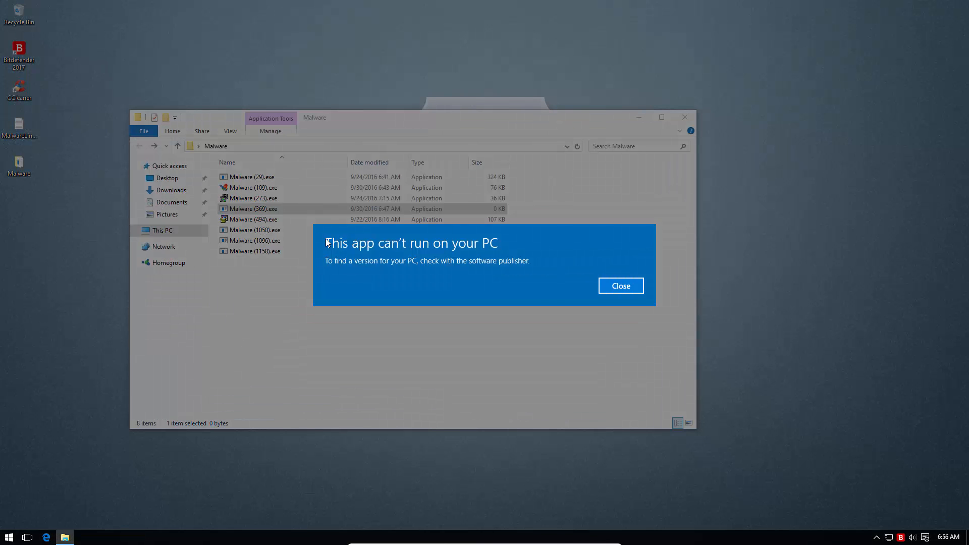
{"action": "left_click", "coordinate": [611, 286]}
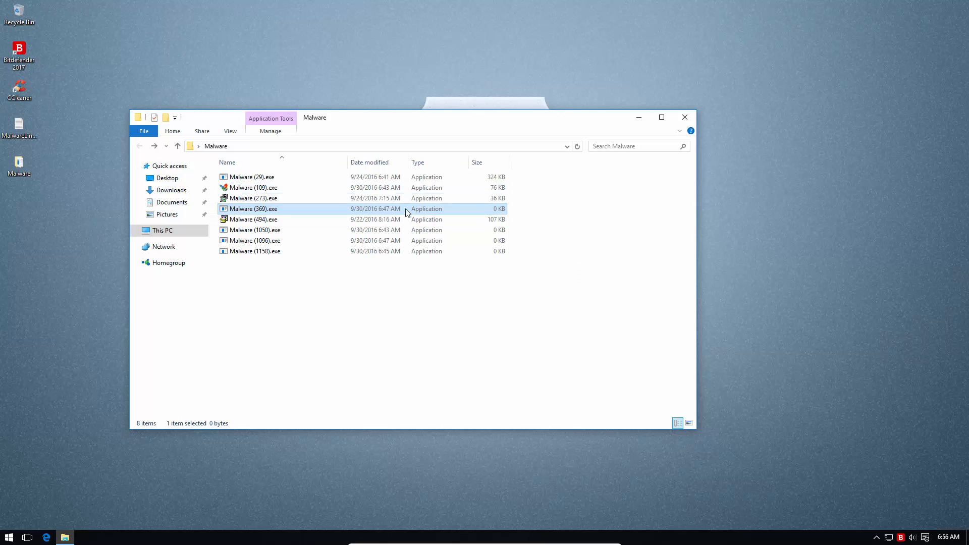
Try to run Malware (1050).exe, Malware (1096).exe and Malware (1158).exe, dismissing the message after each attempt.
{"action": "double_click", "coordinate": [258, 230]}
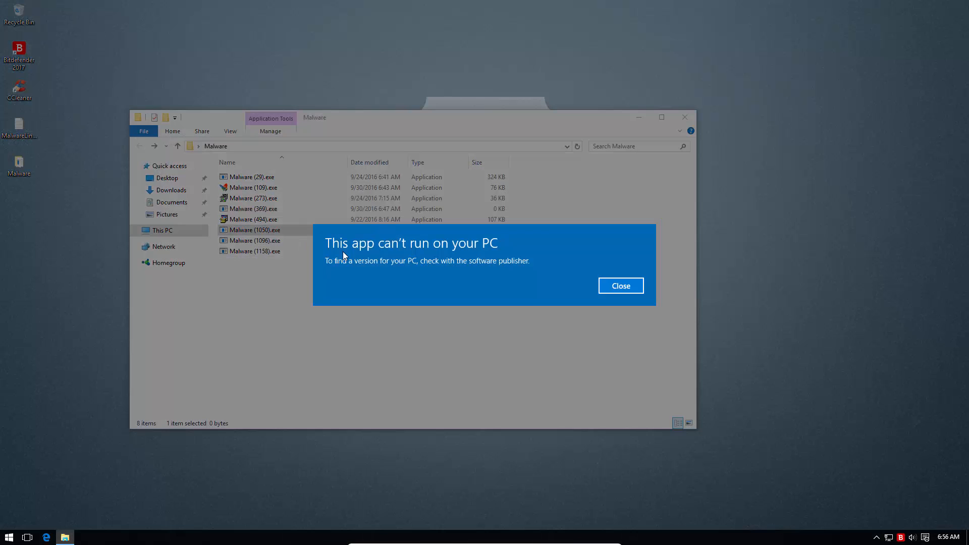
{"action": "left_click", "coordinate": [613, 287]}
{"action": "double_click", "coordinate": [337, 240]}
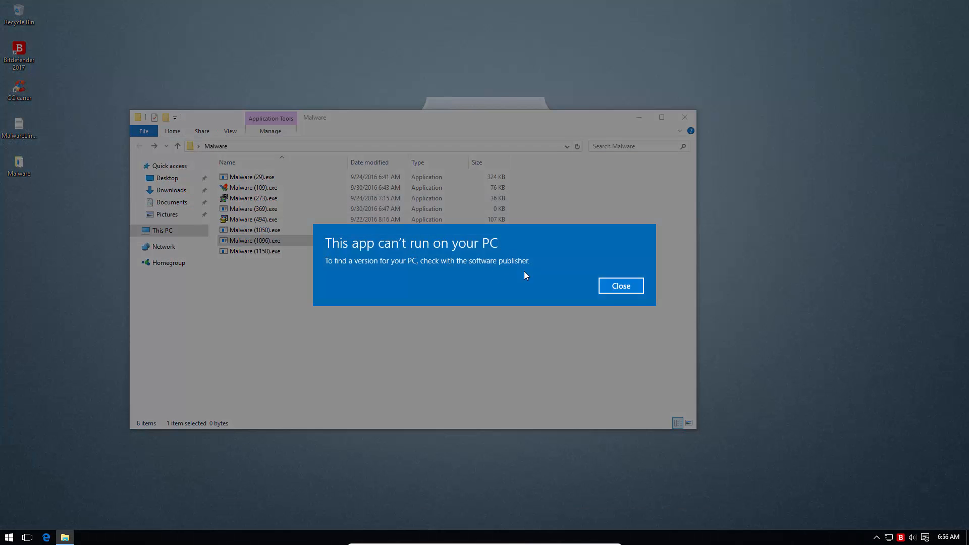
{"action": "left_click", "coordinate": [620, 287]}
{"action": "double_click", "coordinate": [445, 253]}
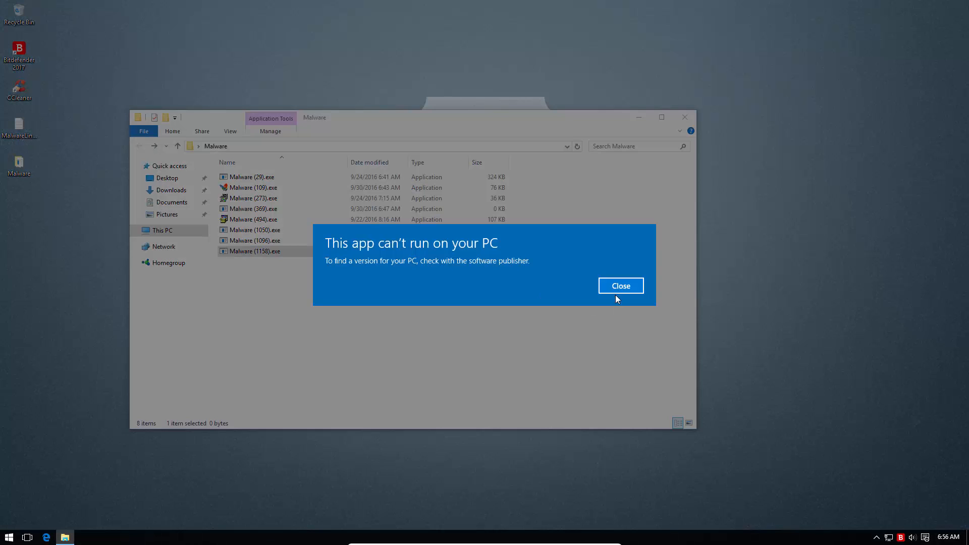
{"action": "left_click", "coordinate": [616, 292]}
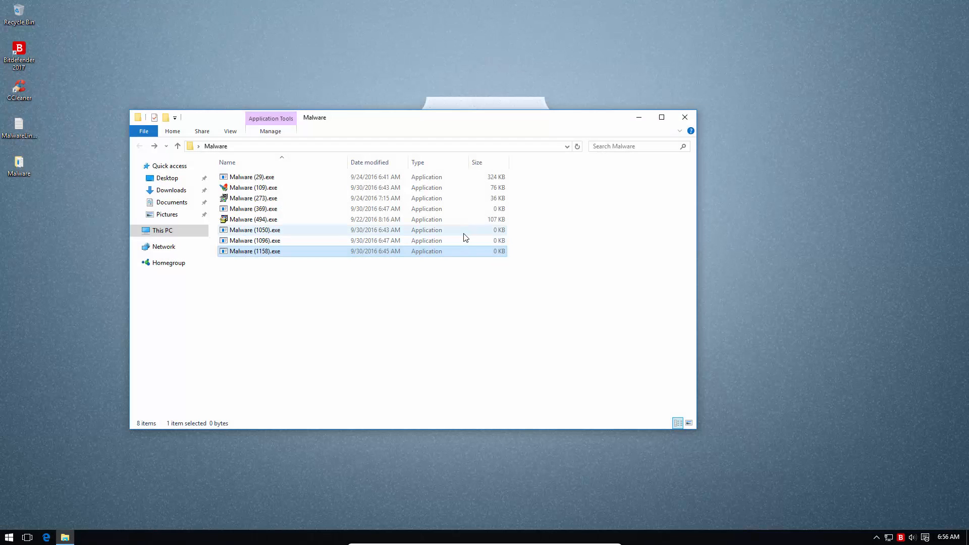
Permanently delete the four 0 KB samples Malware (369).exe, Malware (1050).exe, Malware (1096).exe and Malware (1158).exe.
{"action": "left_click", "coordinate": [463, 231], "text": "shift"}
{"action": "left_click", "coordinate": [489, 208], "text": "ctrl"}
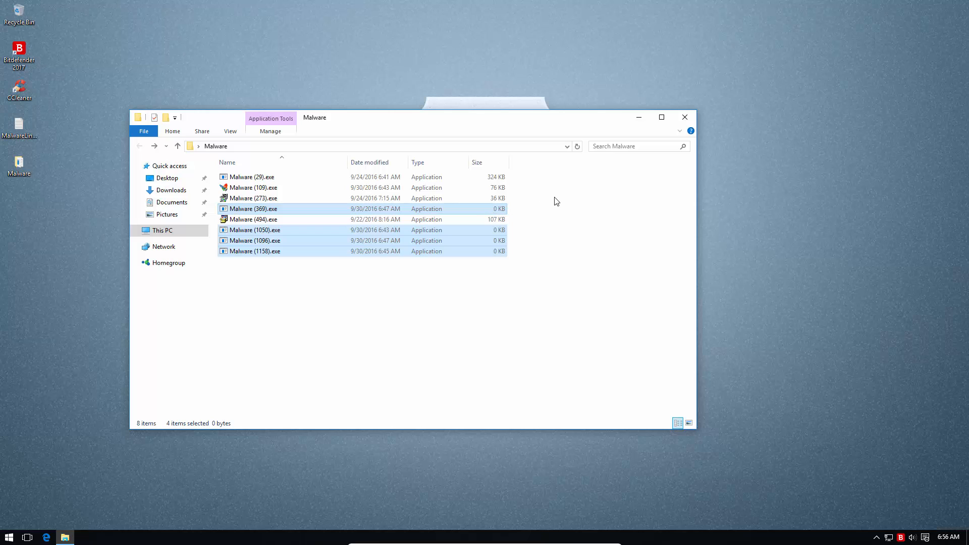
{"action": "key", "text": "shift+Delete"}
{"action": "key", "text": "Return"}
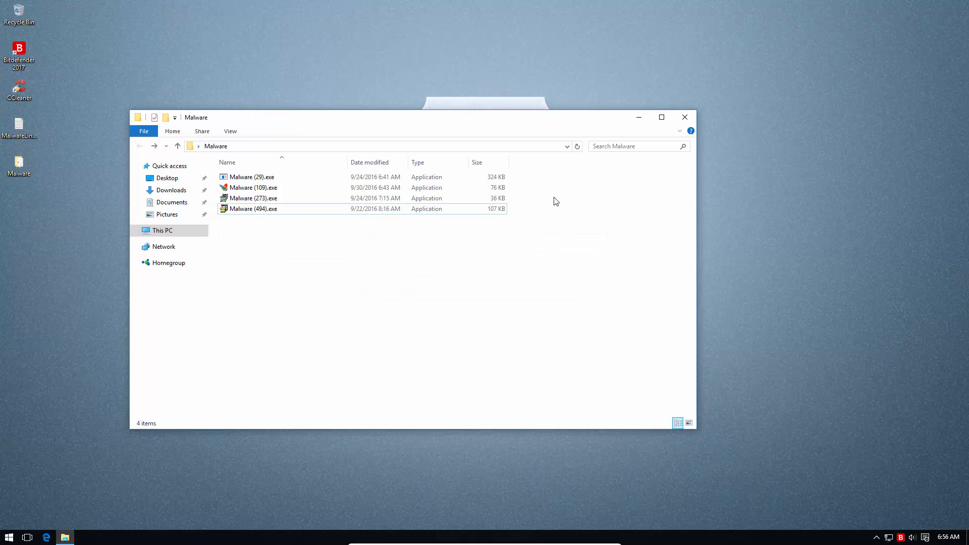
Run the sample Malware (494).exe and close the Malware folder window.
{"action": "double_click", "coordinate": [440, 207]}
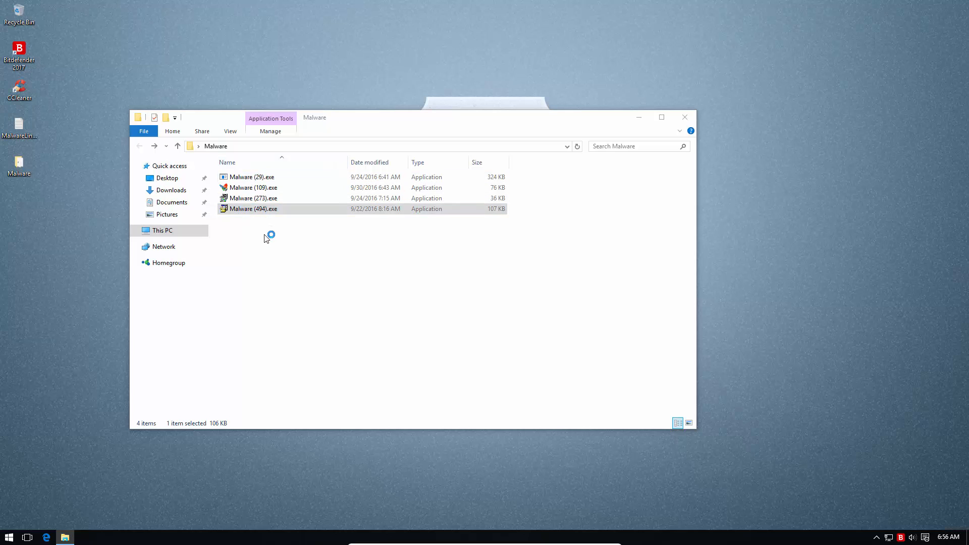
{"action": "left_click", "coordinate": [687, 117]}
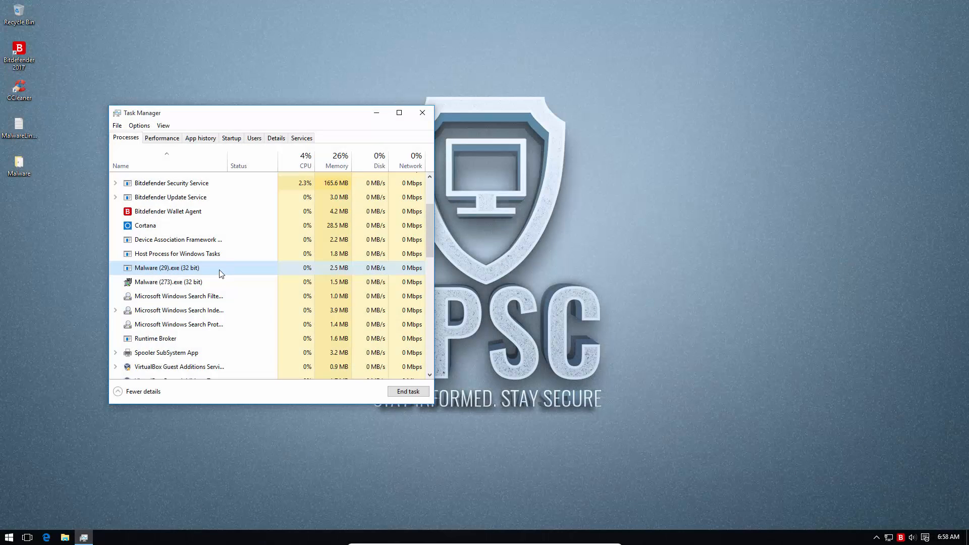
Examine the Malware (29).exe and Malware (273).exe background processes in Task Manager.
{"action": "left_click", "coordinate": [167, 270]}
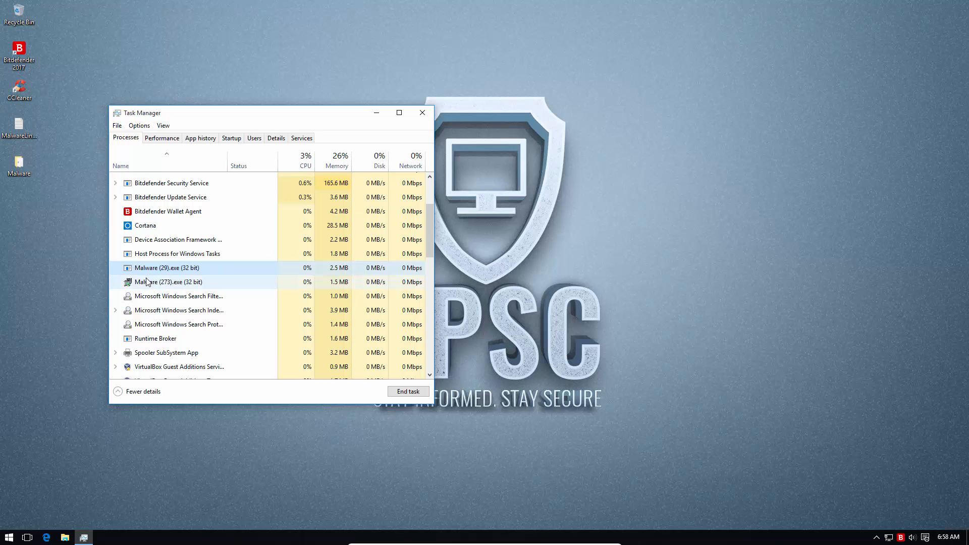
{"action": "left_click", "coordinate": [147, 282]}
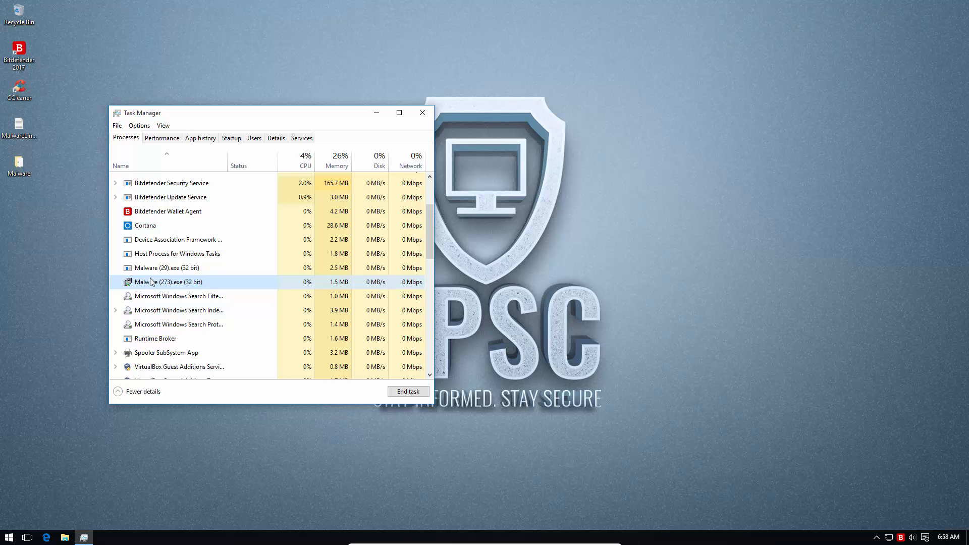
{"action": "left_click", "coordinate": [162, 271]}
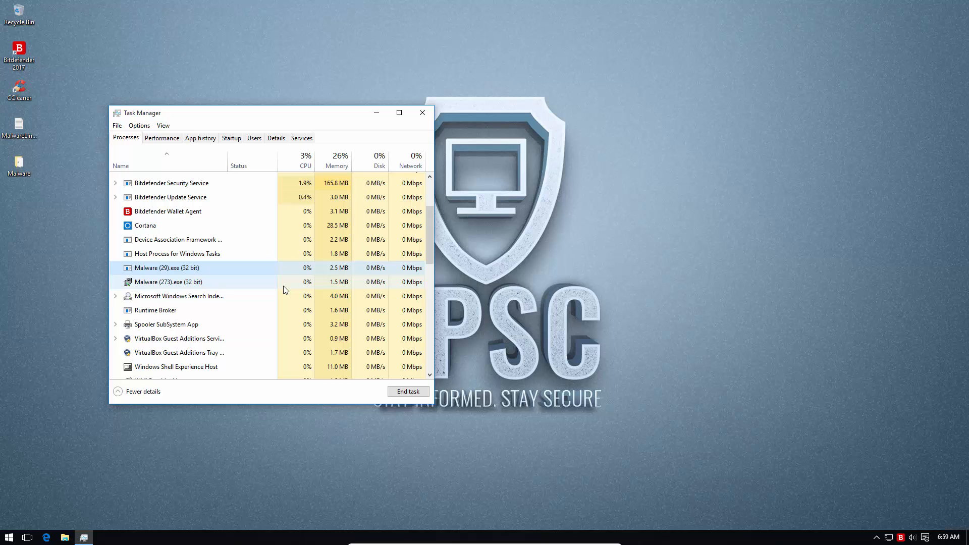
{"action": "left_click", "coordinate": [169, 281]}
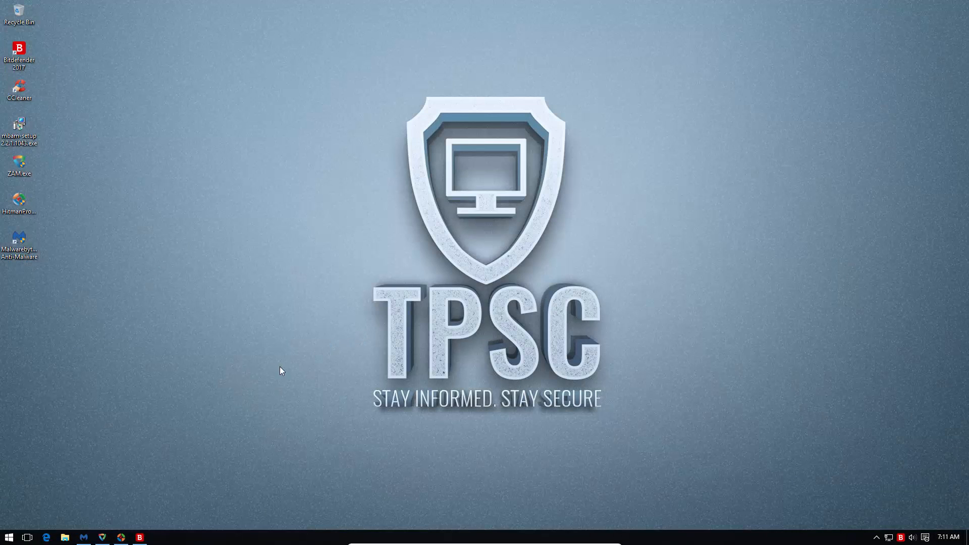
Check the scan results in HitmanPro, Zemana AntiMalware and Malwarebytes Anti-Malware, minimizing each window after viewing it.
{"action": "left_click", "coordinate": [121, 536]}
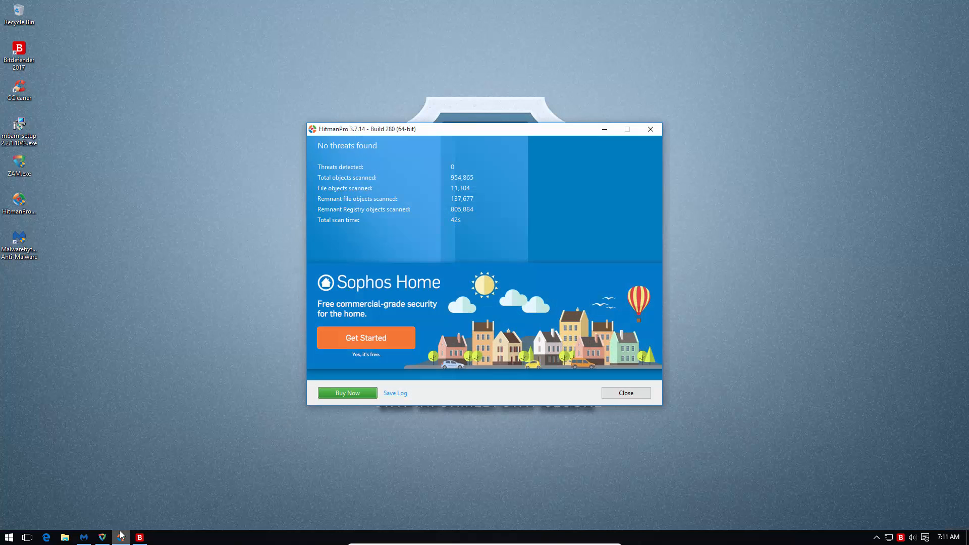
{"action": "left_click", "coordinate": [120, 536]}
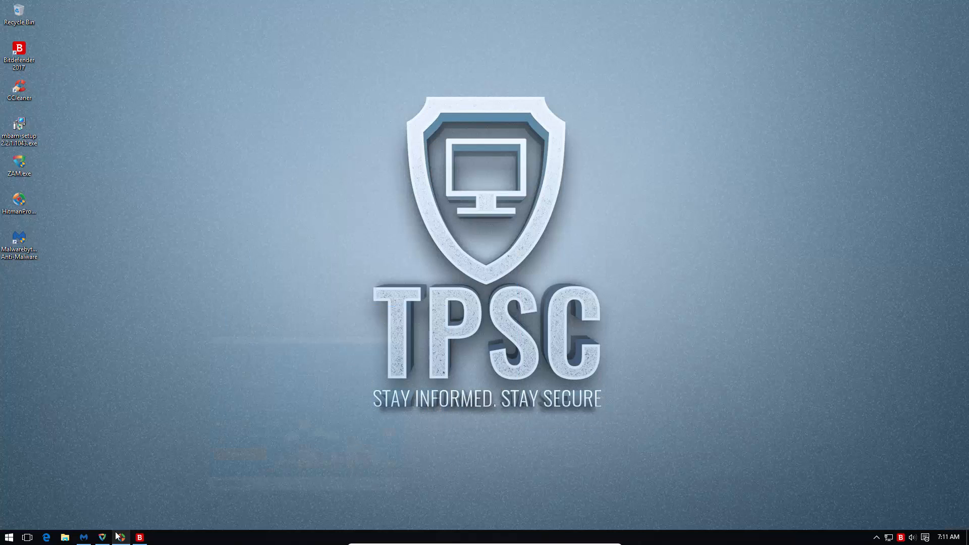
{"action": "left_click", "coordinate": [103, 537]}
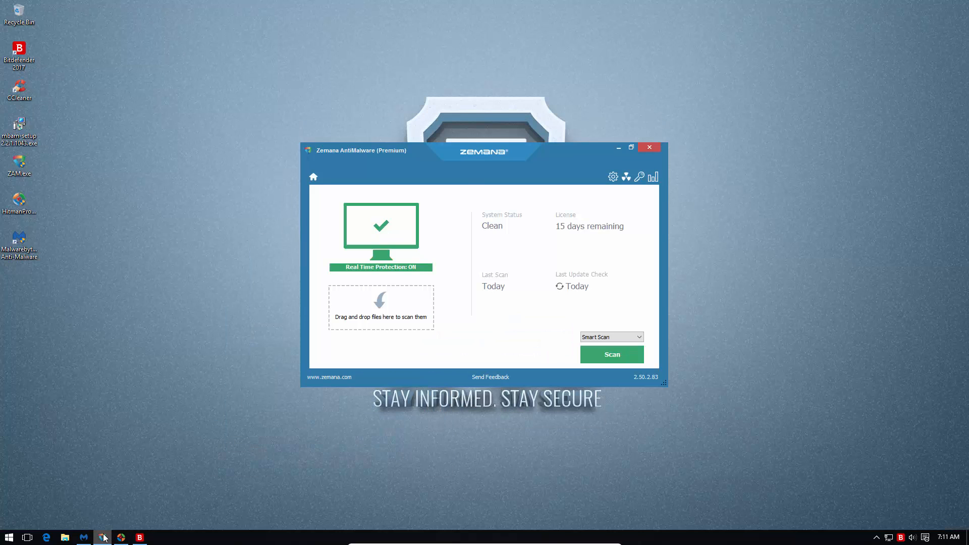
{"action": "left_click", "coordinate": [102, 537]}
{"action": "left_click", "coordinate": [85, 539]}
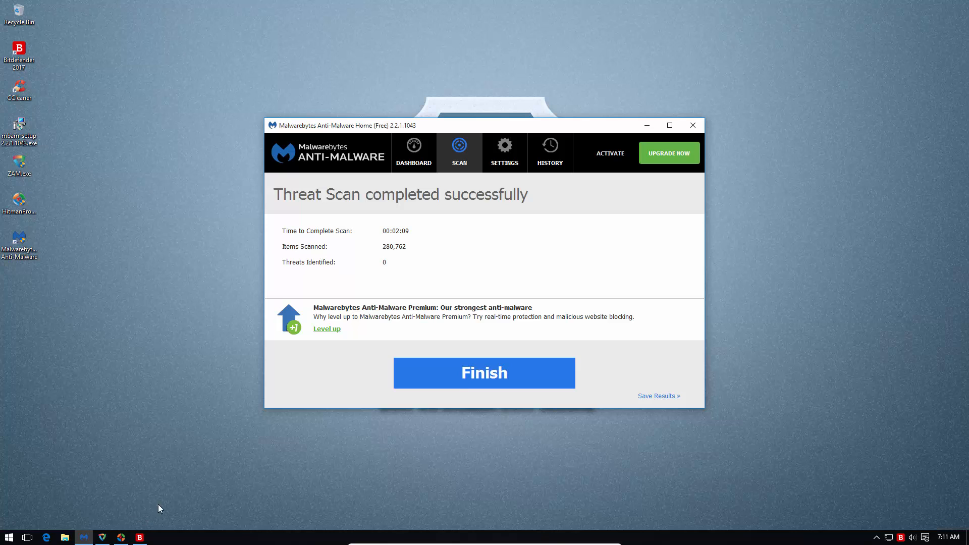
{"action": "left_click", "coordinate": [647, 125]}
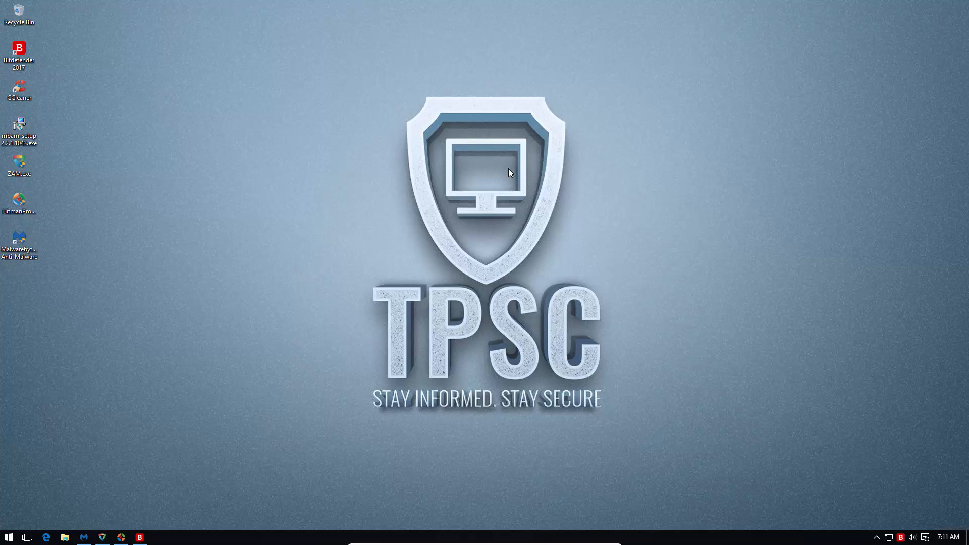
Review Bitdefender's critical notifications on the blocked Malware (109).exe and Malware (494).exe, then close Bitdefender.
{"action": "left_click", "coordinate": [139, 537]}
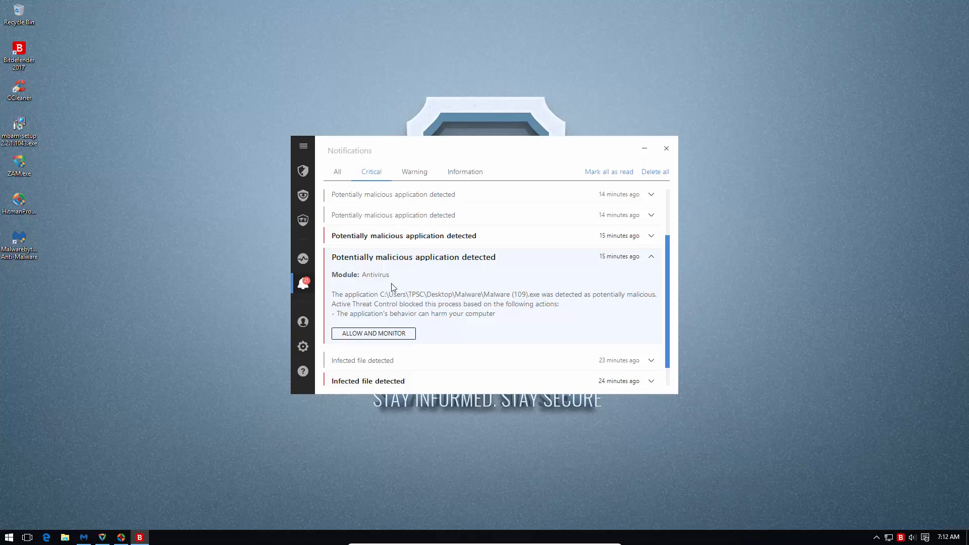
{"action": "scroll", "coordinate": [393, 287], "scroll_direction": "up", "scroll_amount": 3}
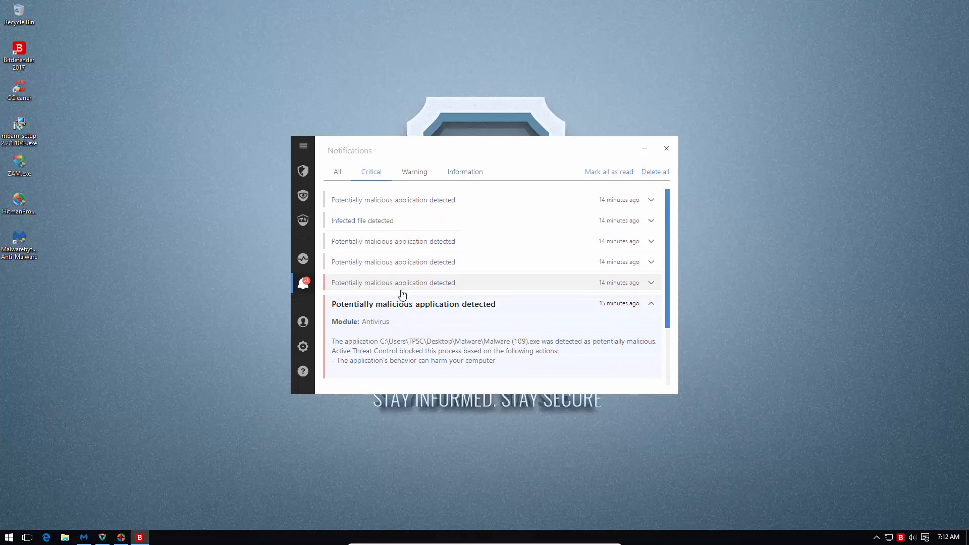
{"action": "left_click", "coordinate": [409, 284]}
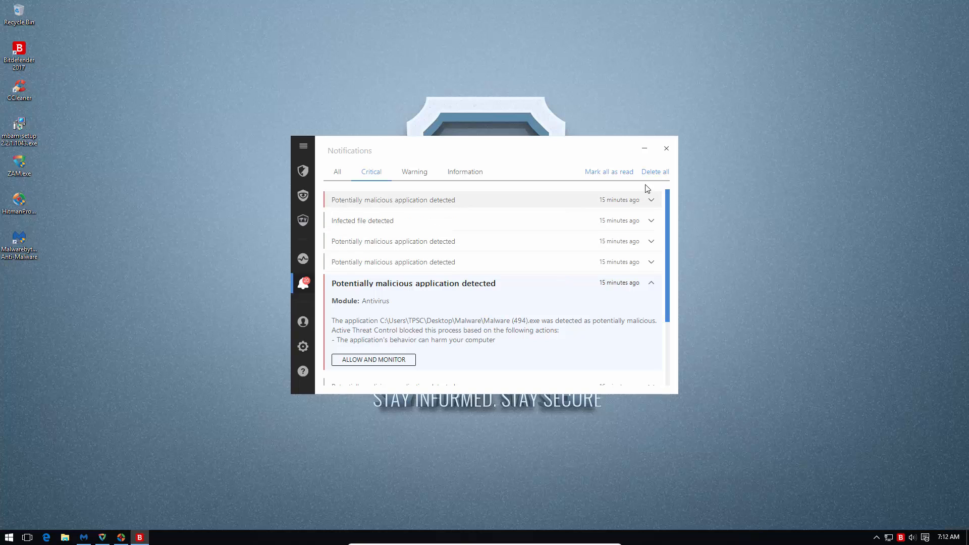
{"action": "left_click", "coordinate": [666, 149]}
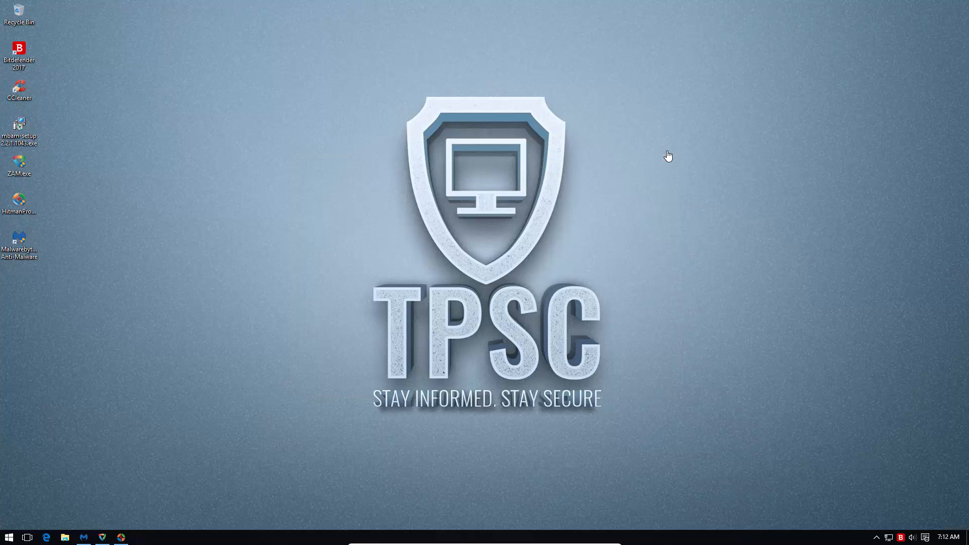